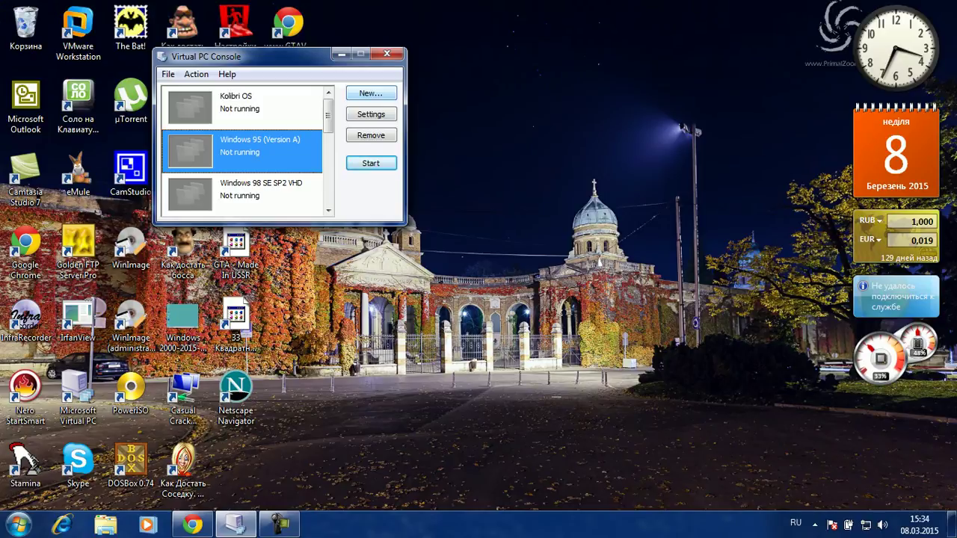
# Create a new virtual machine named 'Windows XP' with default OS, 128 MB RAM and a new virtual disk
pyautogui.click(371, 93)
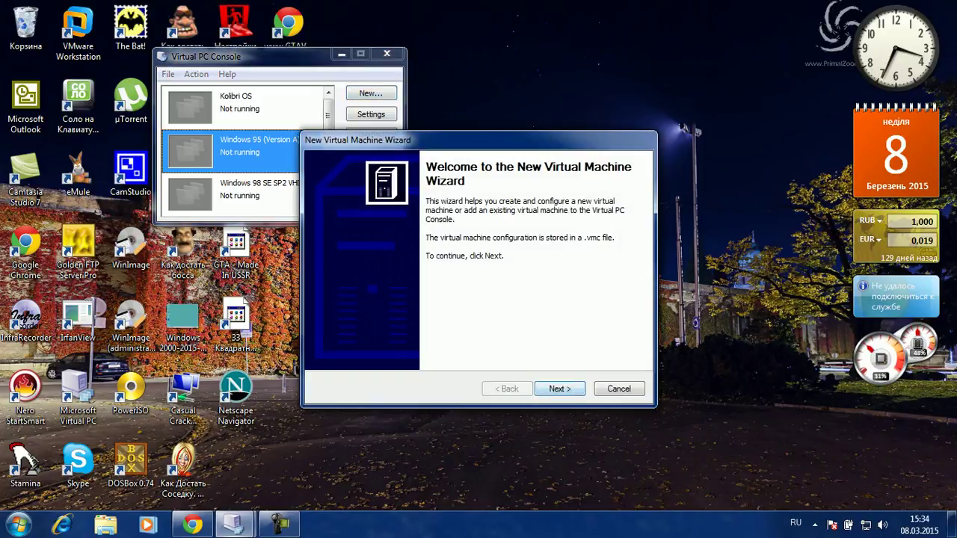
pyautogui.press('Return')
pyautogui.press('Return')
pyautogui.hotkey('alt', 'shift')
pyautogui.hotkey('alt', 'shift')
pyautogui.write('Window')
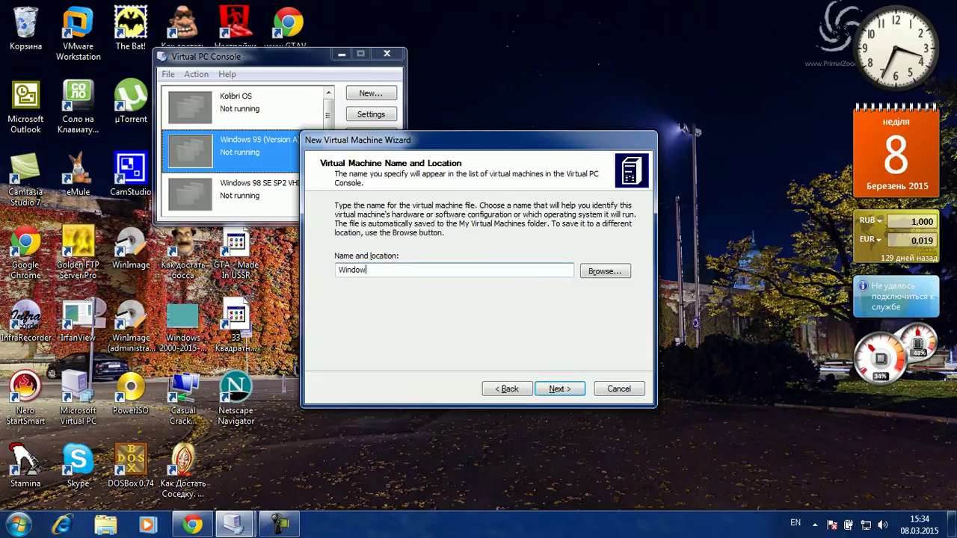
pyautogui.write('s XP')
pyautogui.hotkey('alt', 'shift')
pyautogui.press('Return')
pyautogui.press('Return')
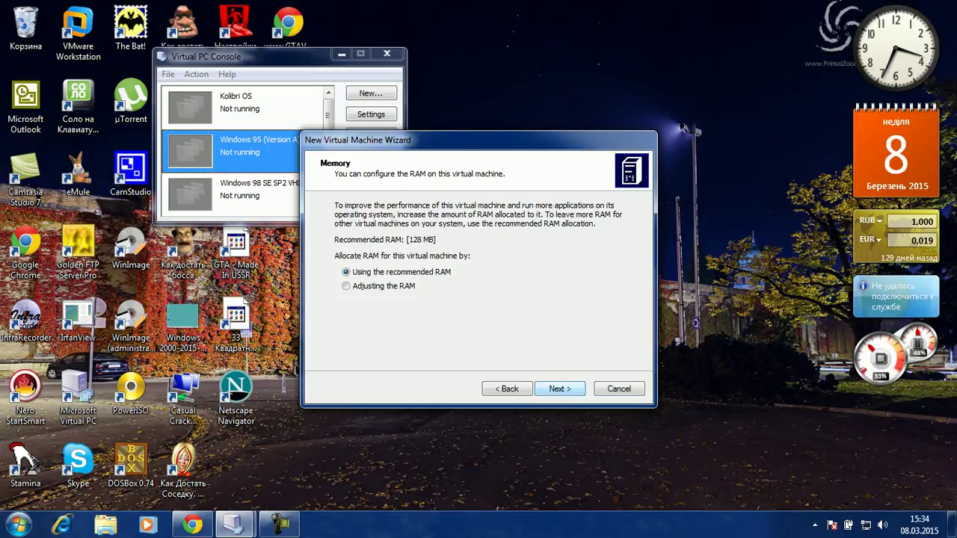
pyautogui.press('Return')
pyautogui.press('Down')
pyautogui.press('Return')
pyautogui.press('Return')
pyautogui.press('Return')
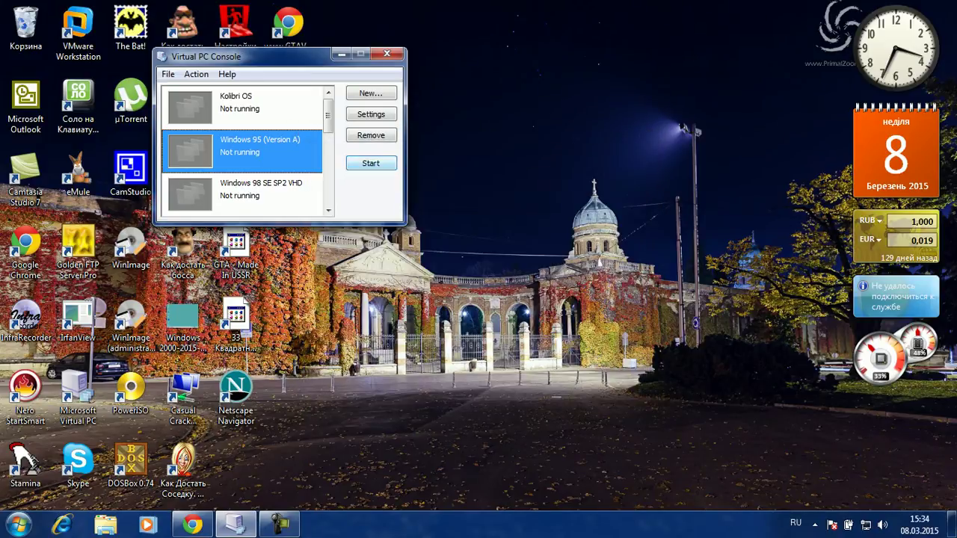
# Start the Windows XP machine and choose Capture ISO Image from its CD menu
pyautogui.press('Return')
pyautogui.hotkey('alt', 'c')
pyautogui.press('Escape')
pyautogui.hotkey('alt', 'c')
pyautogui.press('Down')
pyautogui.press('Return')
# Load GRTMPVOL_RU from Documents > WINDOWS_XP_SP3_RU as the machine's CD image
pyautogui.click(100, 225)
pyautogui.doubleClick(344, 109)
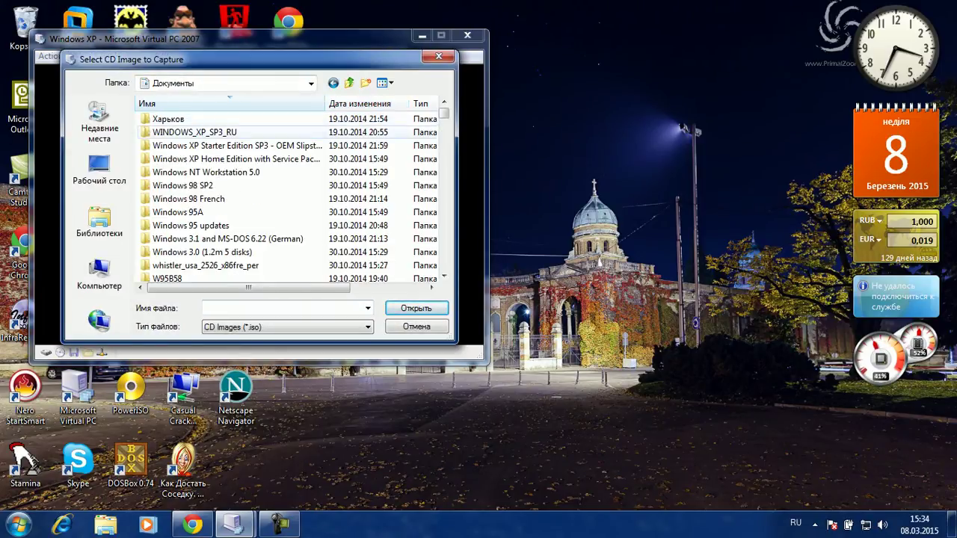
pyautogui.scroll(-15, 292, 198)
pyautogui.scroll(-5, 291, 198)
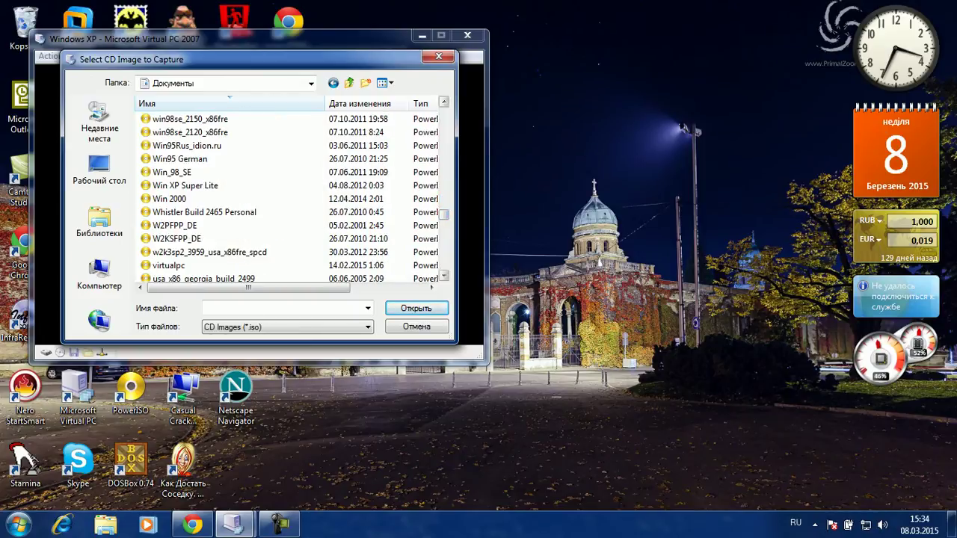
pyautogui.scroll(10, 291, 198)
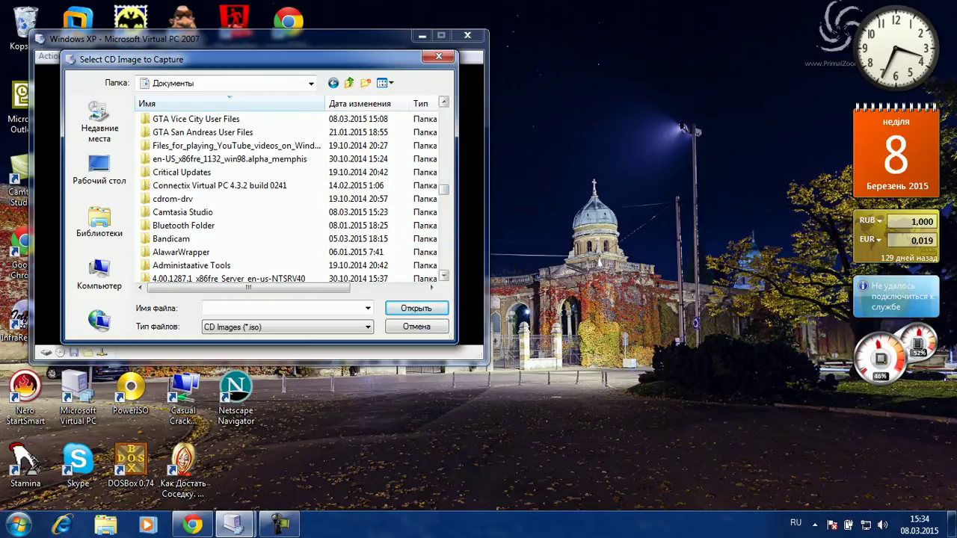
pyautogui.scroll(10, 291, 198)
pyautogui.scroll(10, 291, 198)
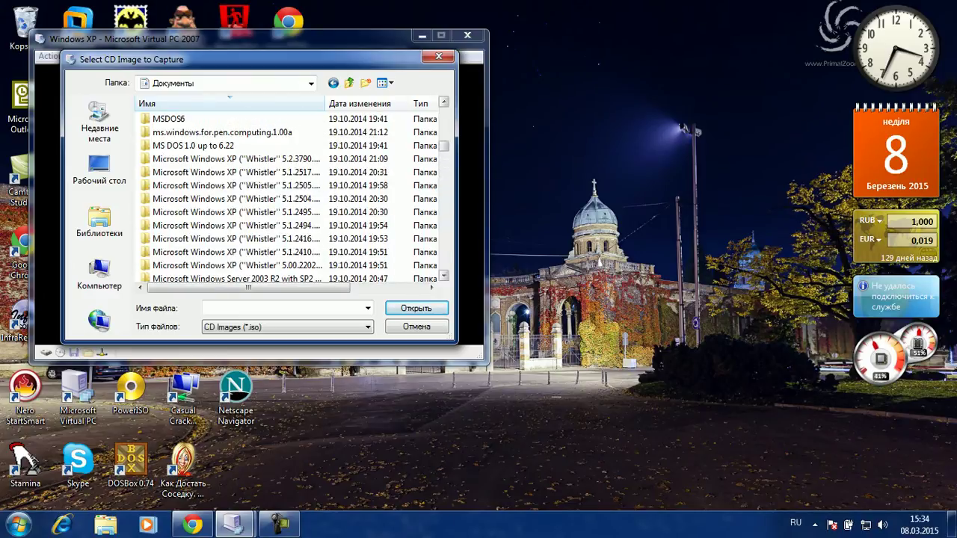
pyautogui.scroll(4, 292, 198)
pyautogui.scroll(4, 291, 198)
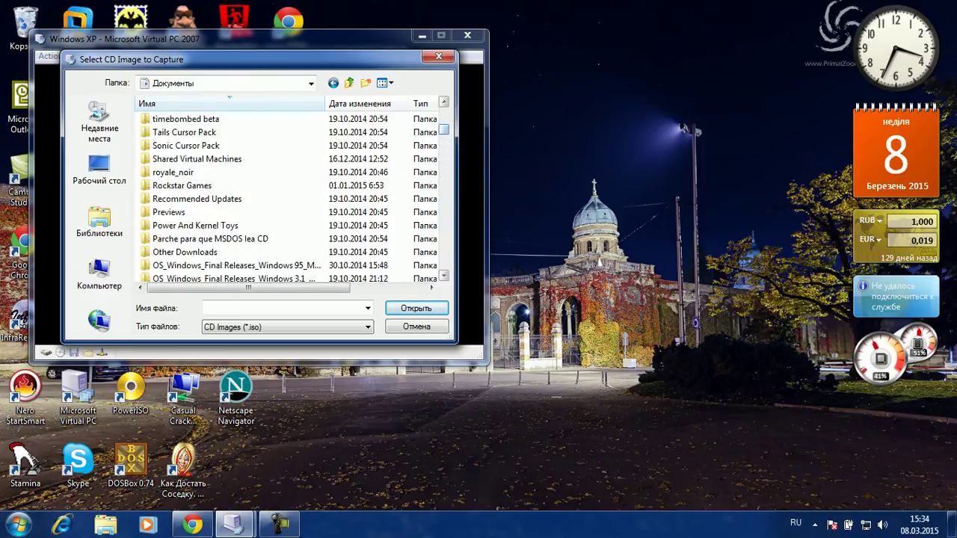
pyautogui.scroll(8, 292, 198)
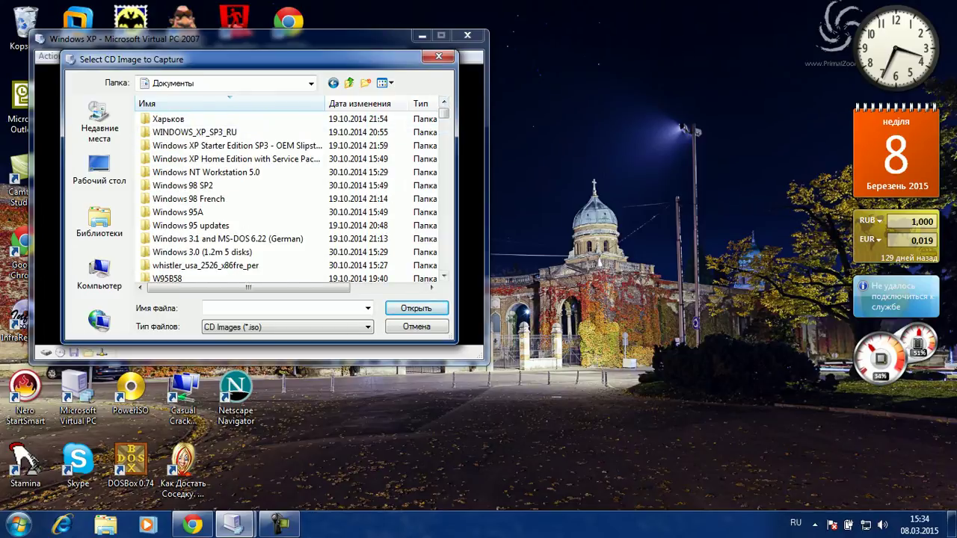
pyautogui.doubleClick(195, 131)
pyautogui.click(181, 119)
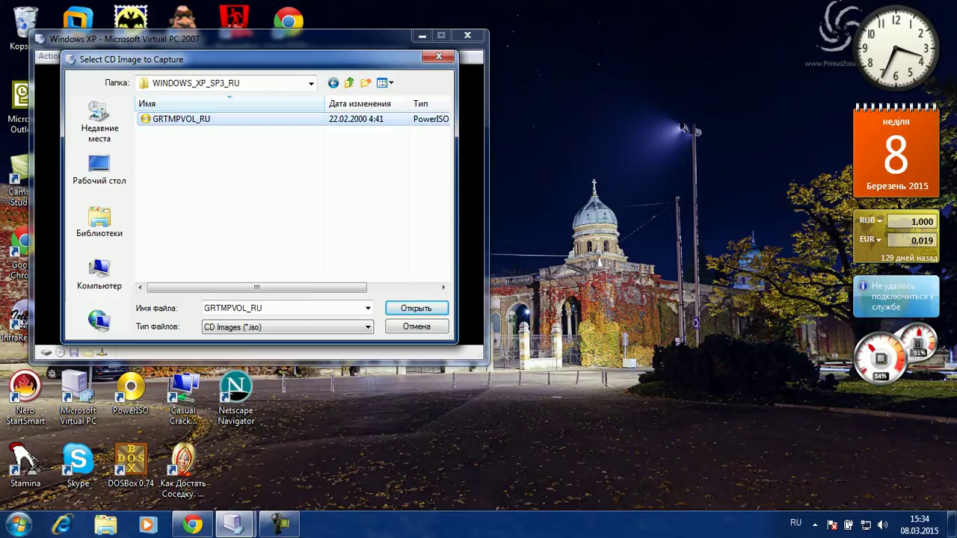
pyautogui.press('Return')
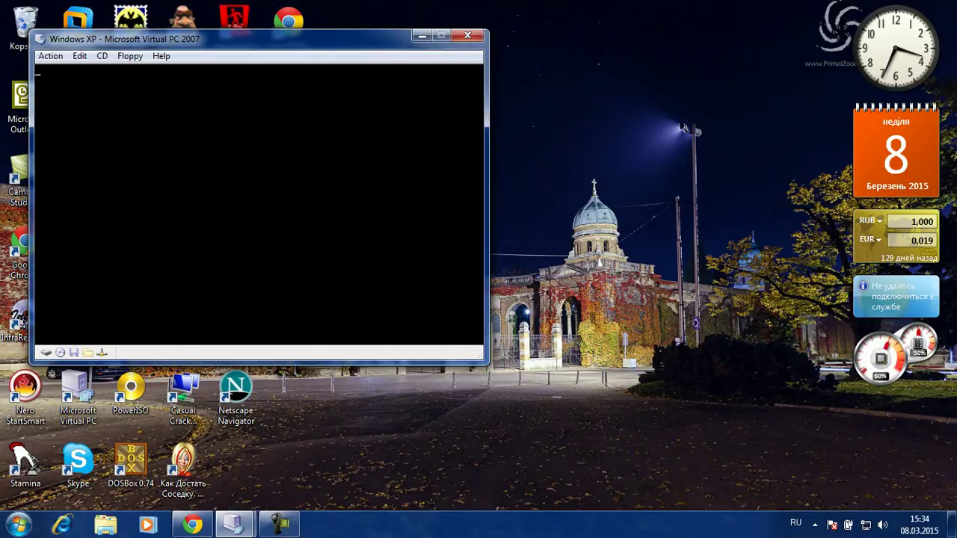
# Reset the virtual machine and enter the BIOS setup's Boot settings
pyautogui.click(51, 56)
pyautogui.click(45, 92)
pyautogui.press('Delete')
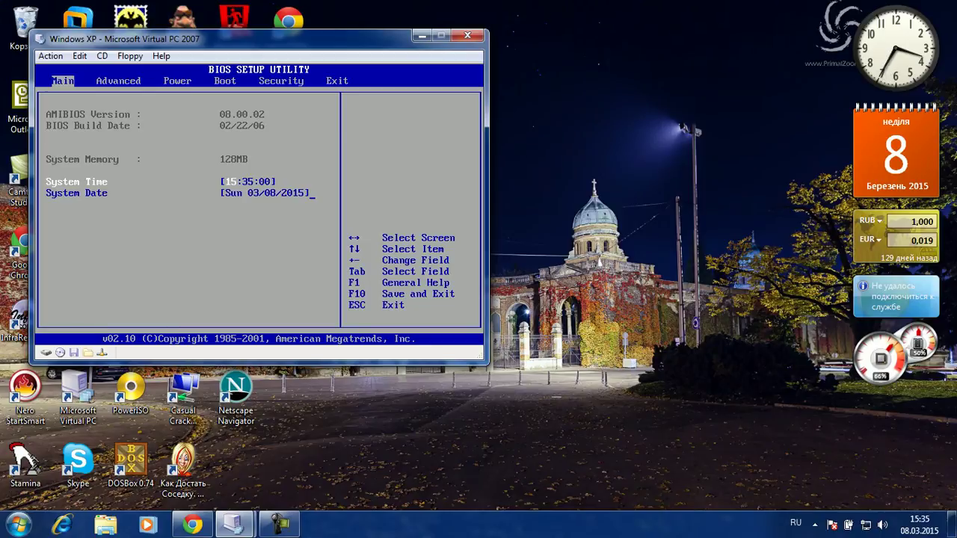
pyautogui.press('Right')
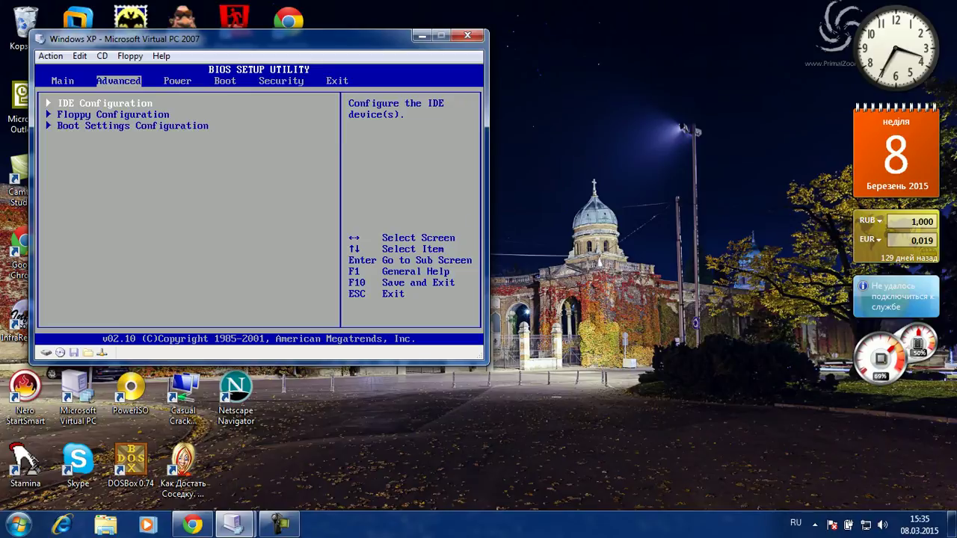
pyautogui.press('Right')
pyautogui.press('Right')
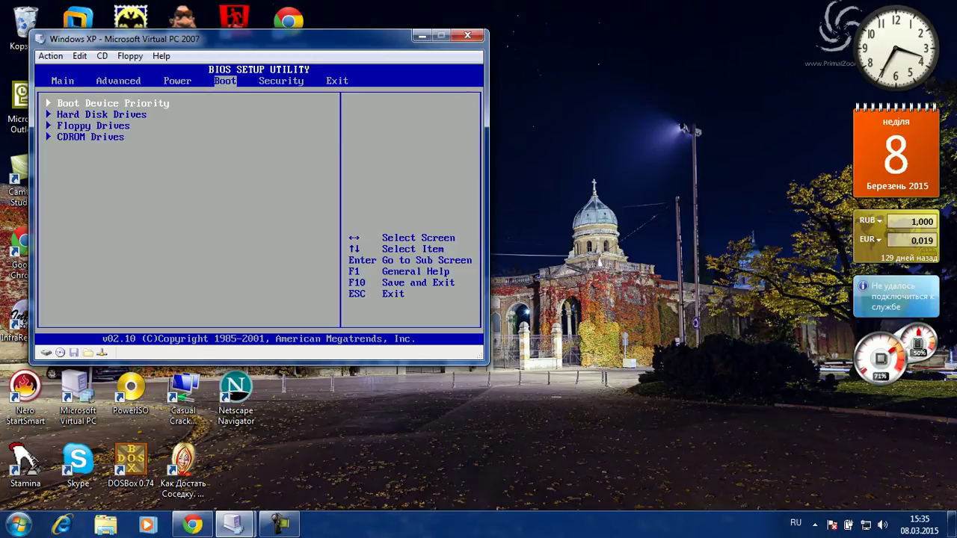
# Adjust the 1st Boot Device, leaving the order Floppy Drive, CDROM, Hard Drive
pyautogui.press('Return')
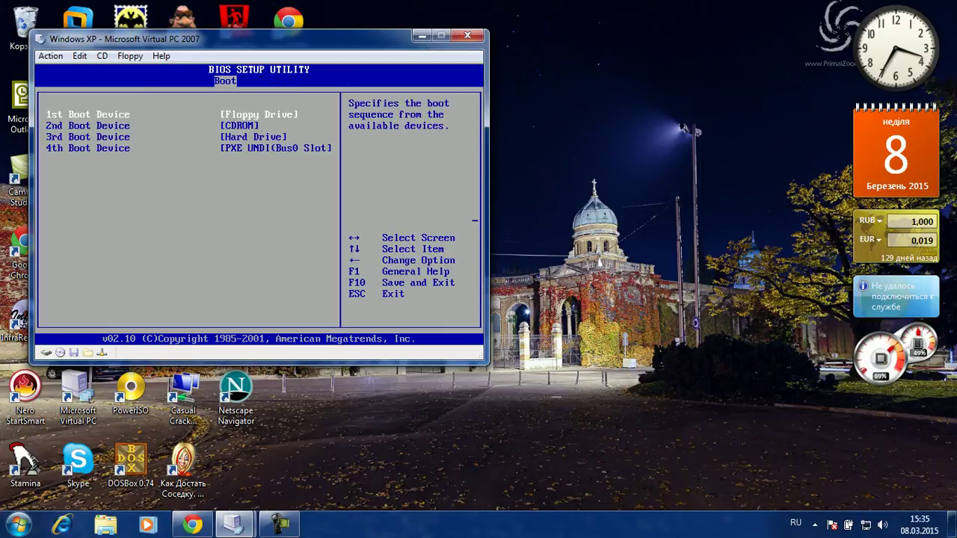
pyautogui.press('Return')
pyautogui.press('Down')
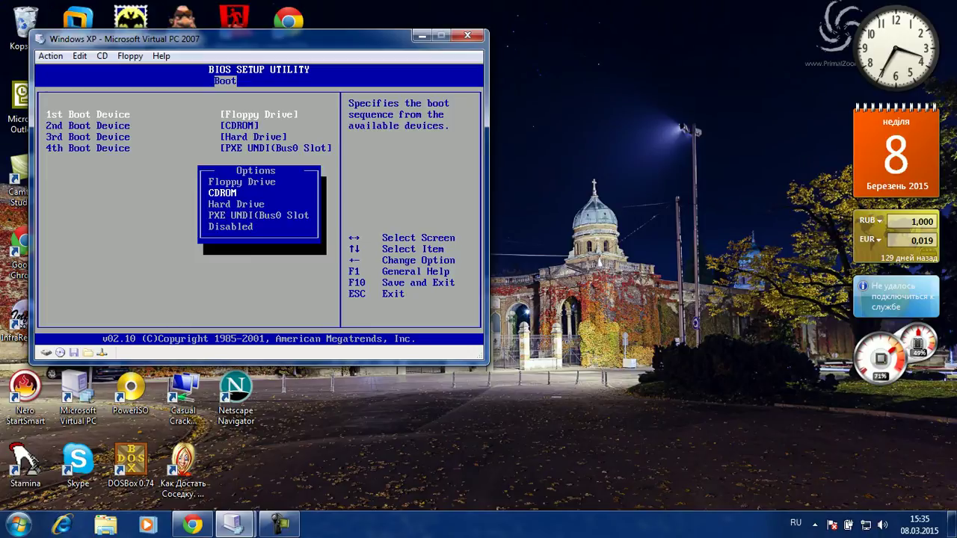
pyautogui.press('Return')
pyautogui.press('Return')
pyautogui.press('Up')
pyautogui.press('Return')
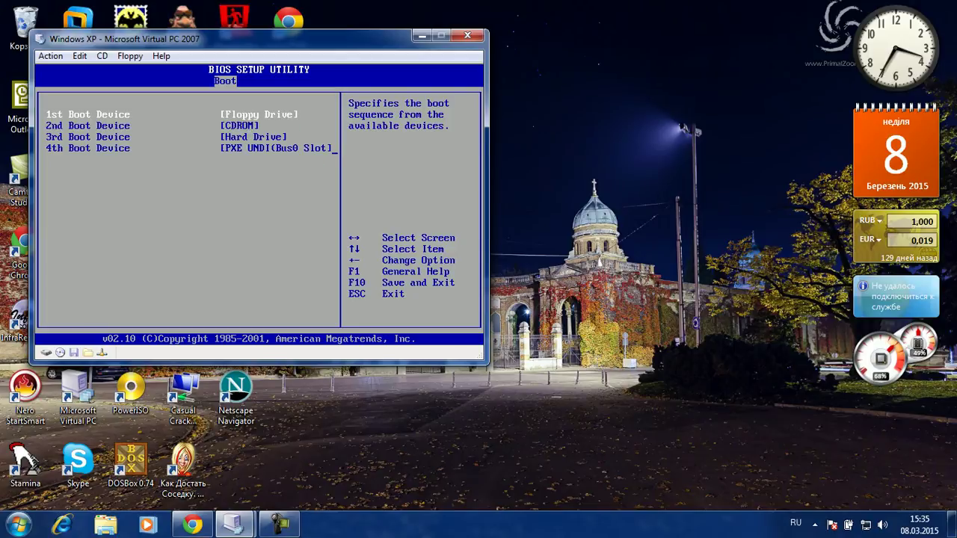
pyautogui.press('Escape')
pyautogui.press('Right')
pyautogui.press('Right')
pyautogui.press('Return')
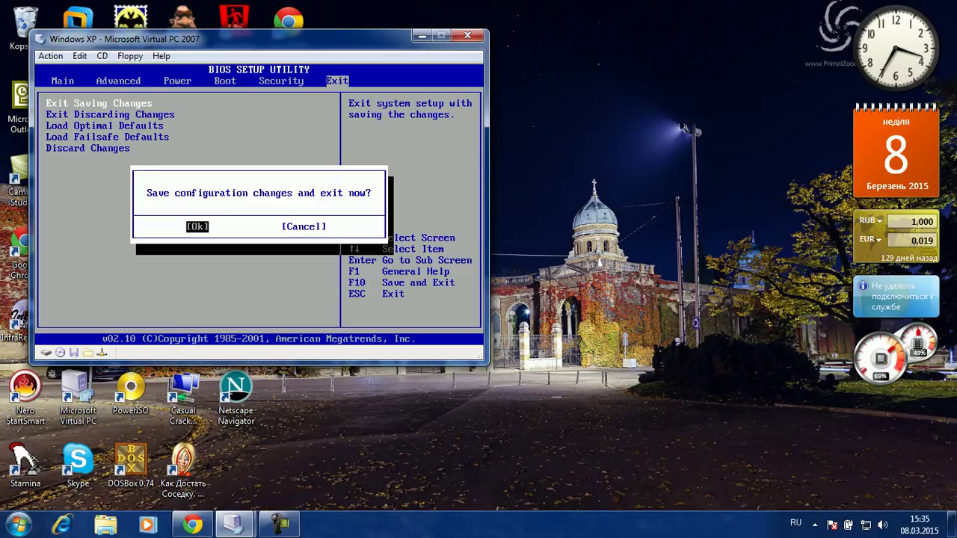
# Save the BIOS changes and exit, then switch the virtual machine to full screen
pyautogui.press('Right')
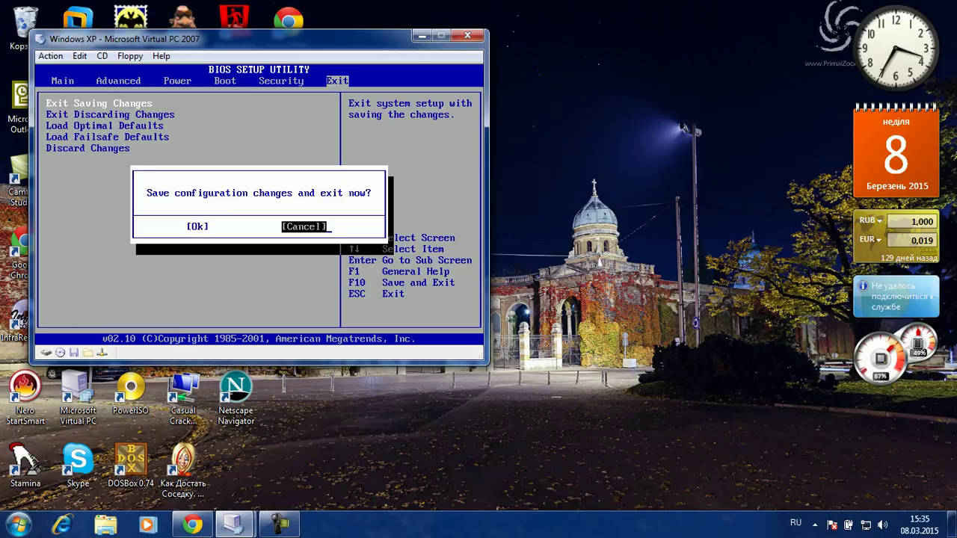
pyautogui.press('Return')
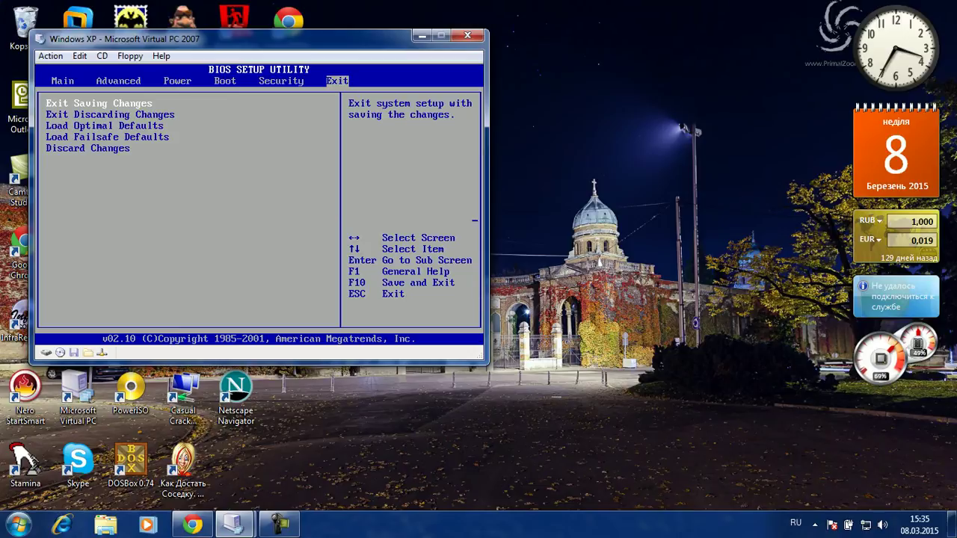
pyautogui.press('Return')
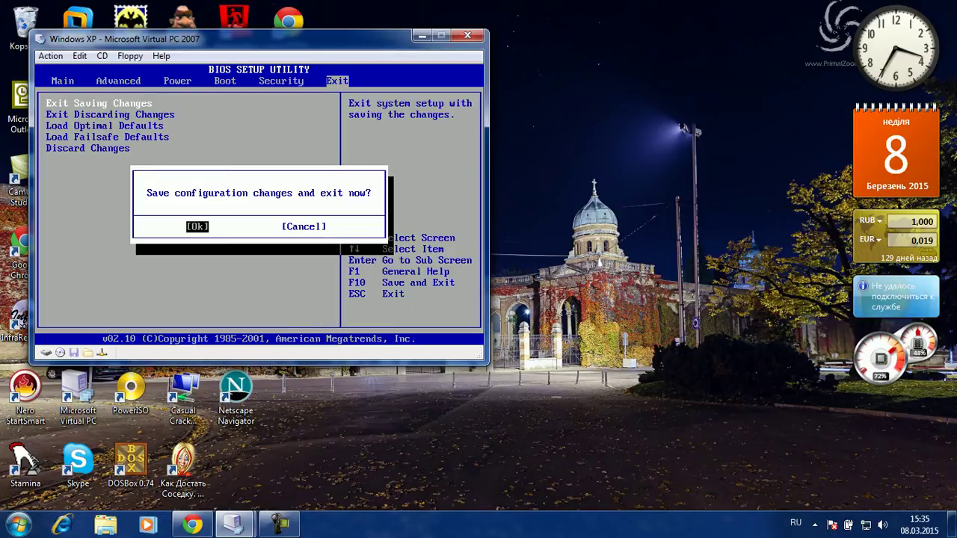
pyautogui.press('Return')
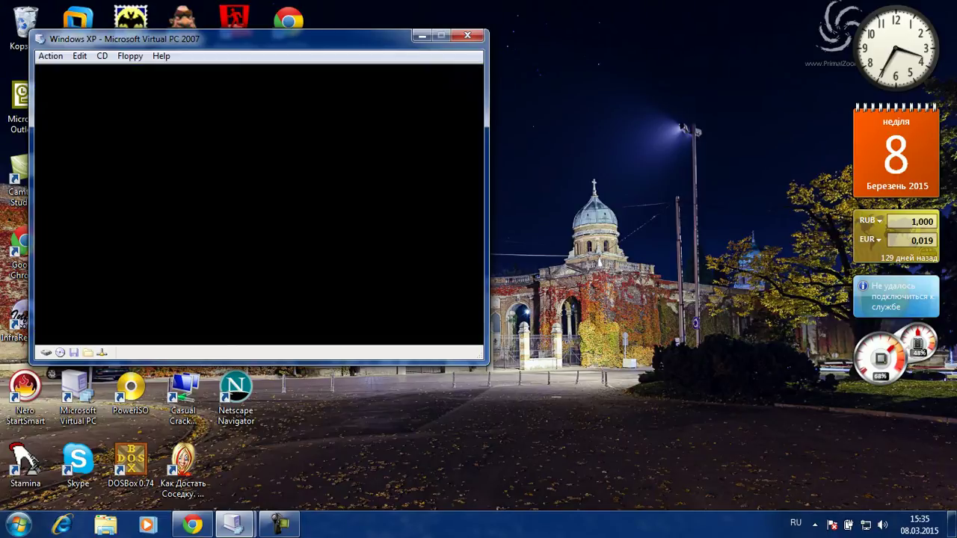
pyautogui.hotkey('alt', 'Return')
# Begin Windows XP Professional setup from the welcome screen and accept the licence with F8
pyautogui.press('Return')
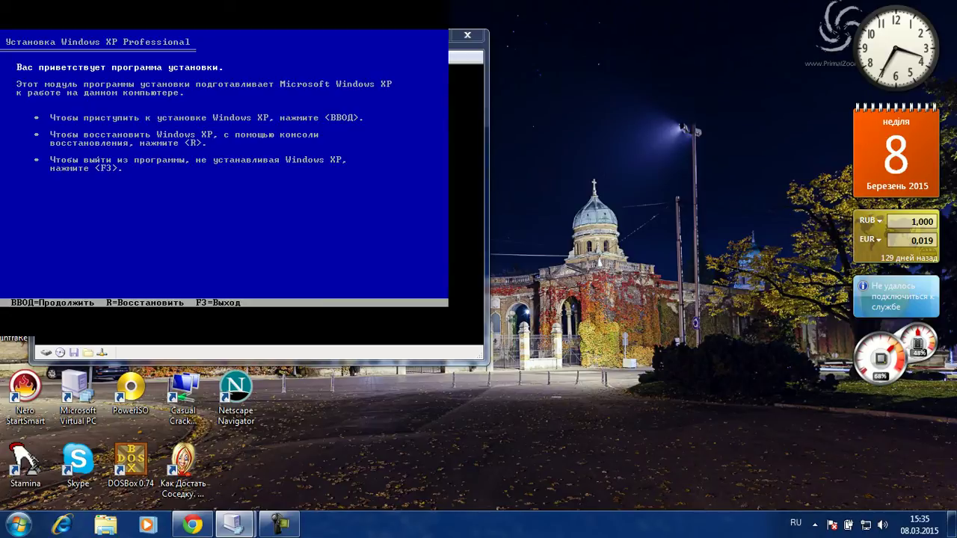
pyautogui.press('Return')
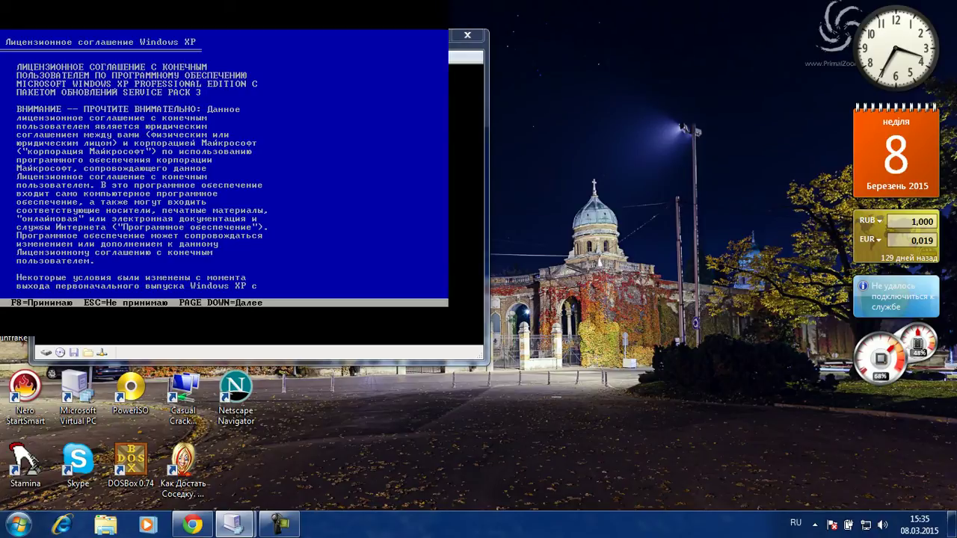
pyautogui.press('F8')
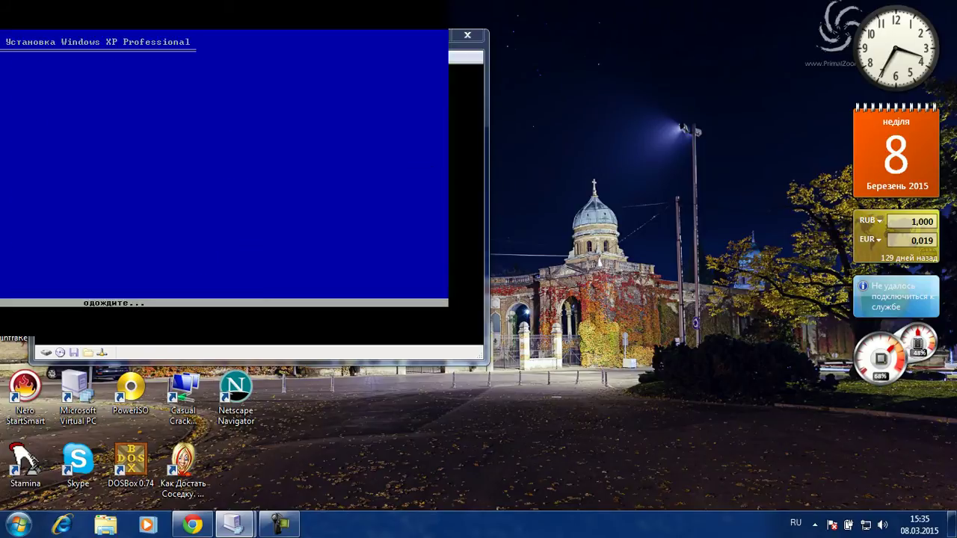
# Recreate the partition on the 65531 MB disk and choose quick NTFS formatting
pyautogui.press('Return')
pyautogui.press('Escape')
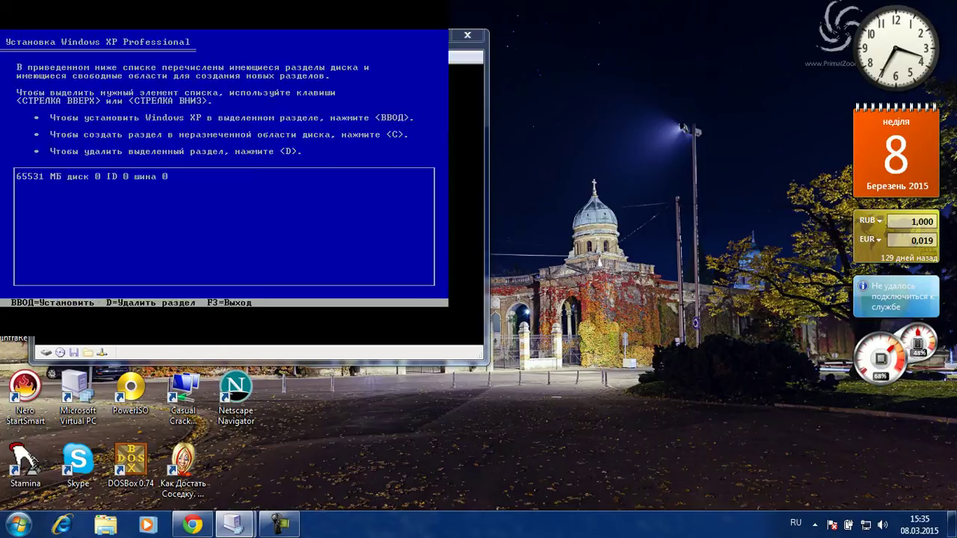
pyautogui.press('d')
pyautogui.press('l')
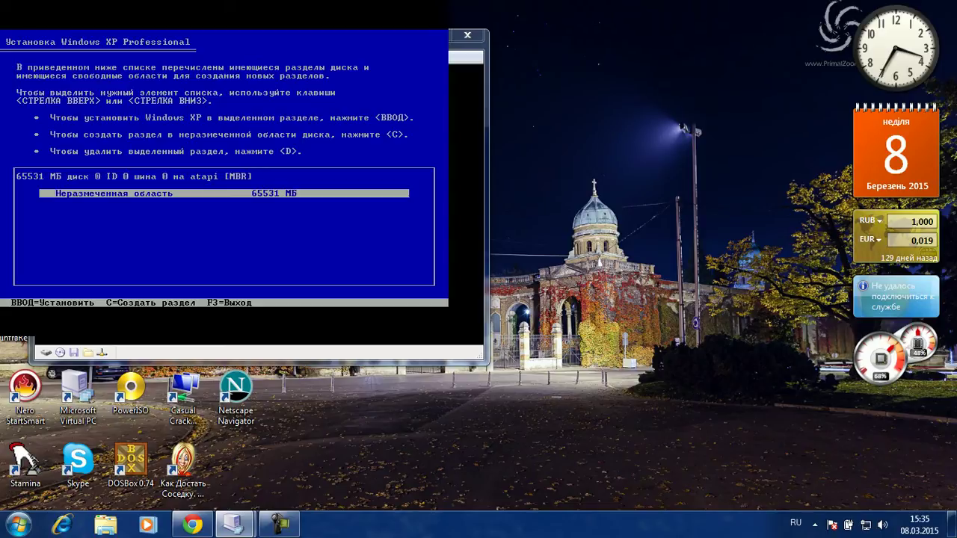
pyautogui.press('Return')
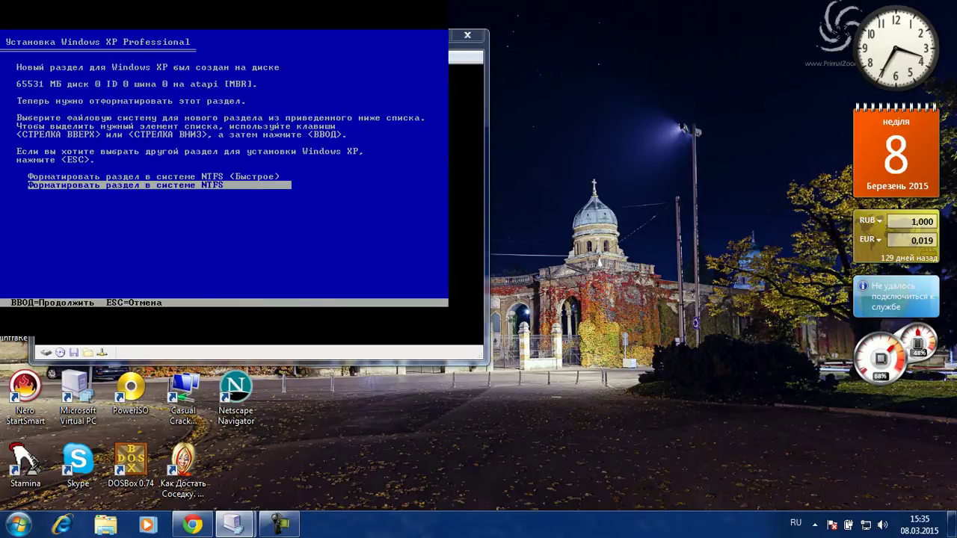
pyautogui.press('Up')
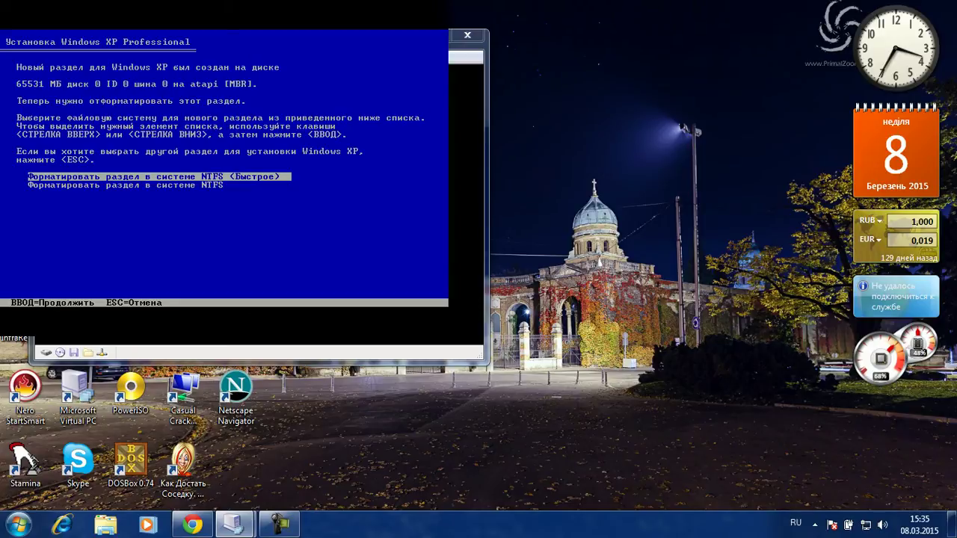
pyautogui.press('Return')
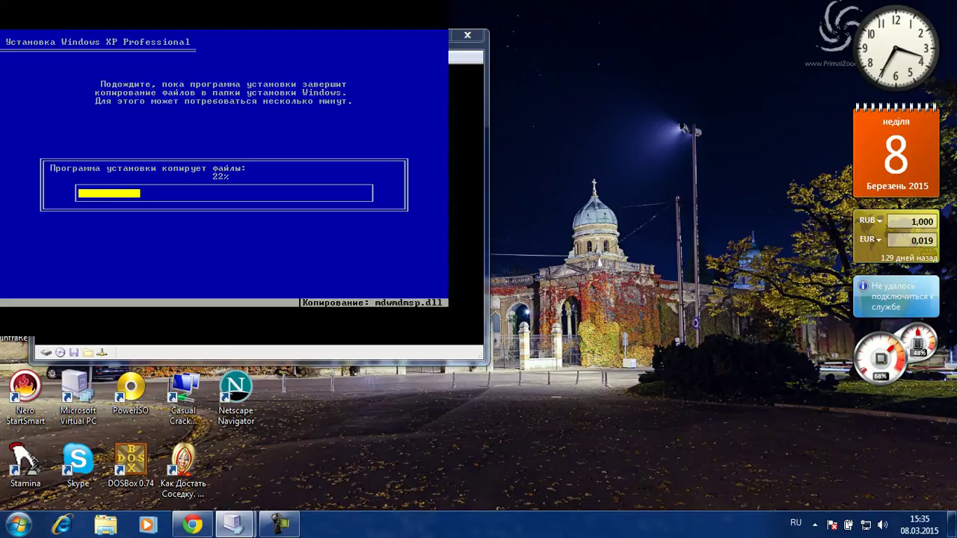
# Let setup copy files to about 22%, then return the virtual machine to a window
pyautogui.hotkey('alt', 'Return')
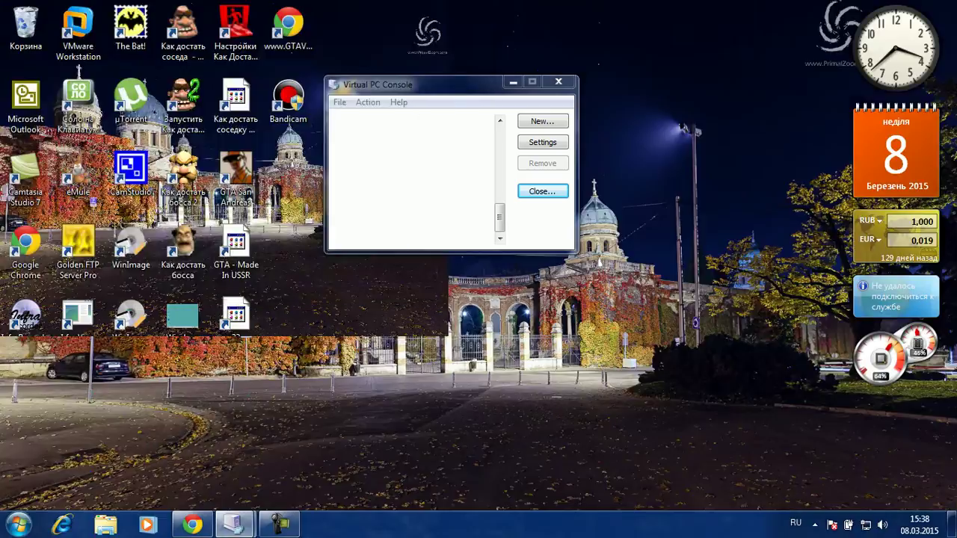
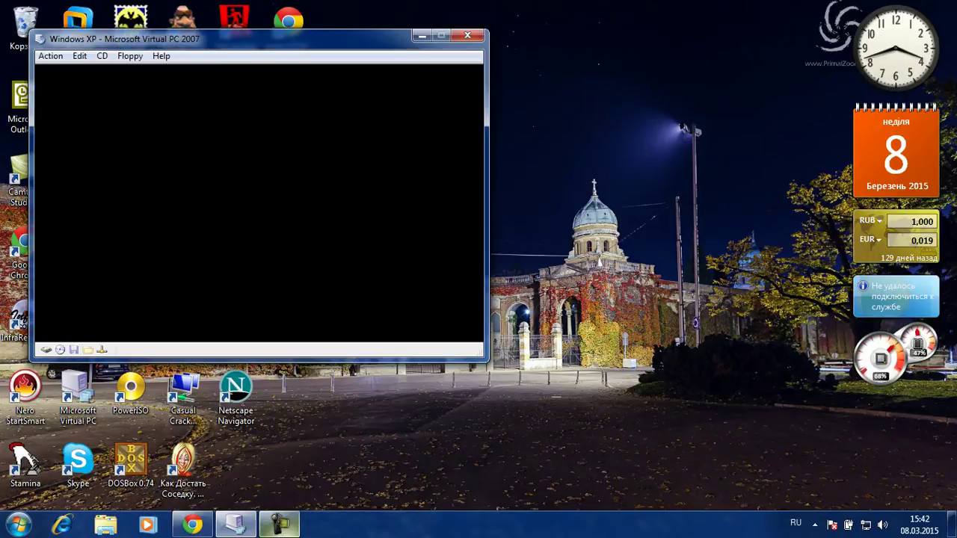
# Wait while the virtual machine boots from the XP installation disc to the blue setup screen
pyautogui.moveTo(280, 525)
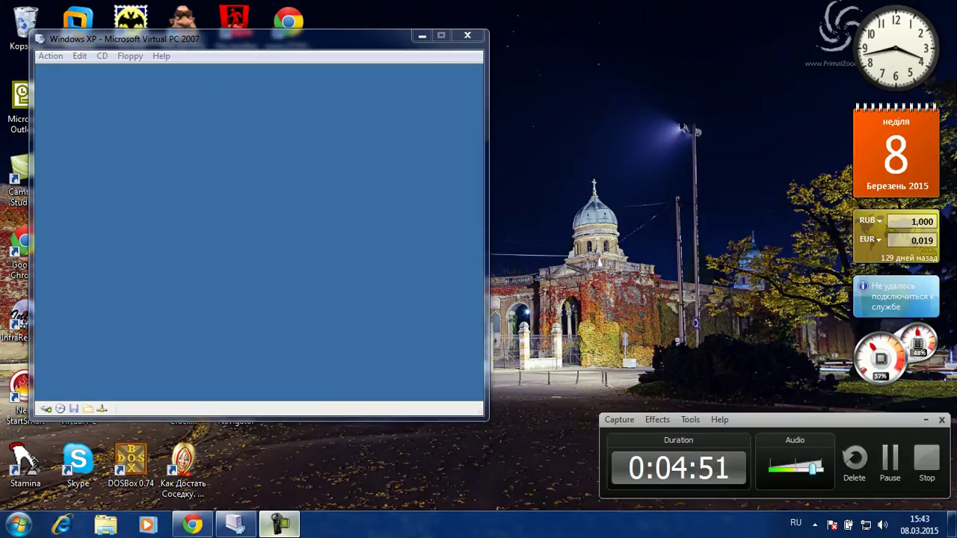
# Return to the virtual machine window and wait for the regional and language options page
pyautogui.click(193, 525)
pyautogui.click(193, 525)
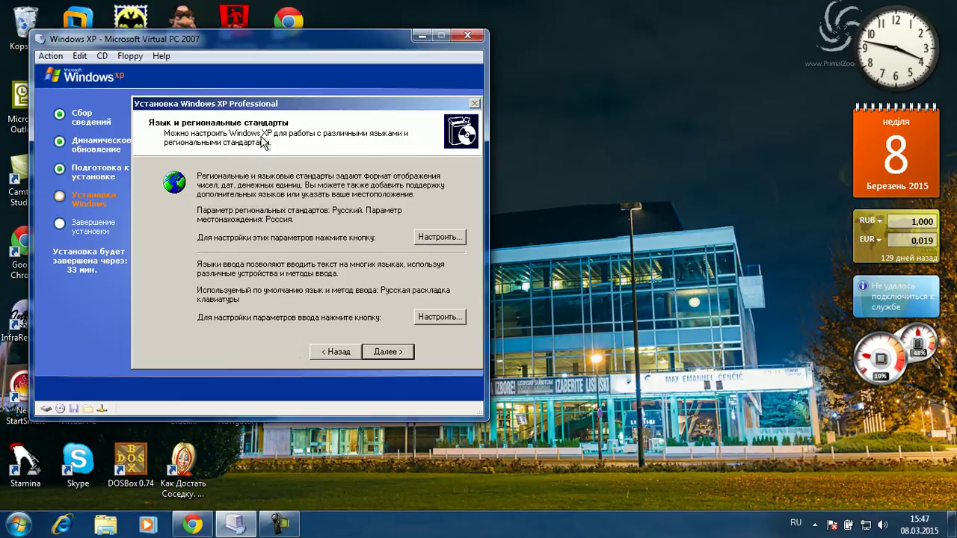
# Set the regional format to Украинский and the location to Украина
pyautogui.click(426, 243)
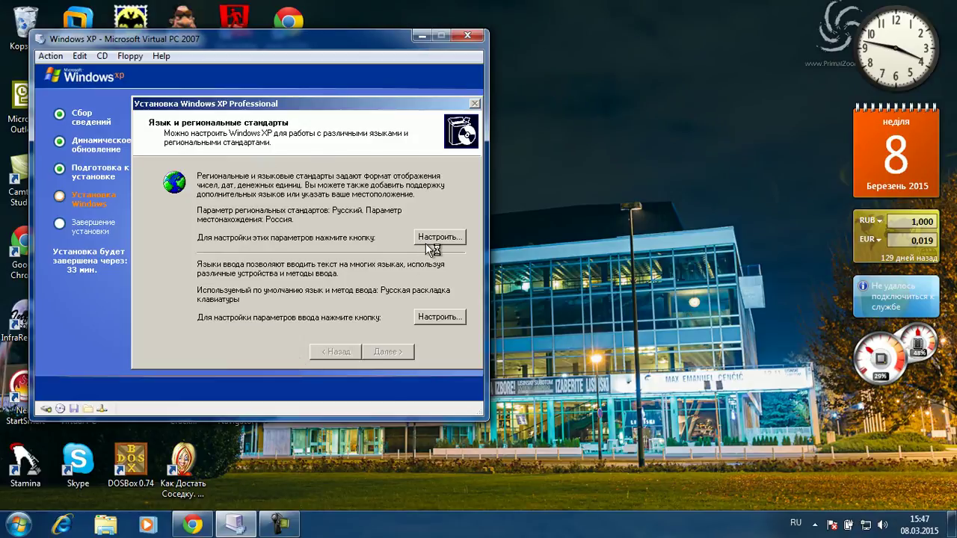
pyautogui.click(243, 171)
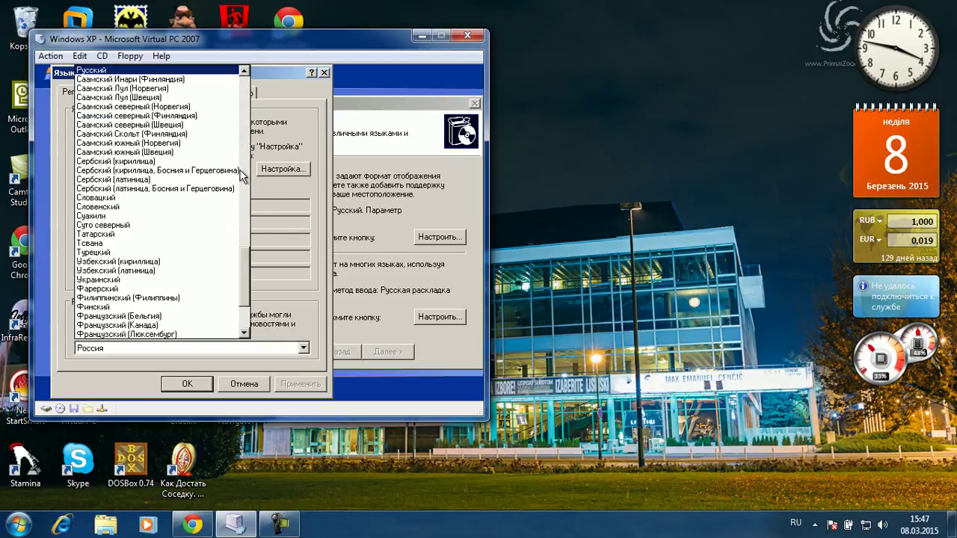
pyautogui.click(211, 280)
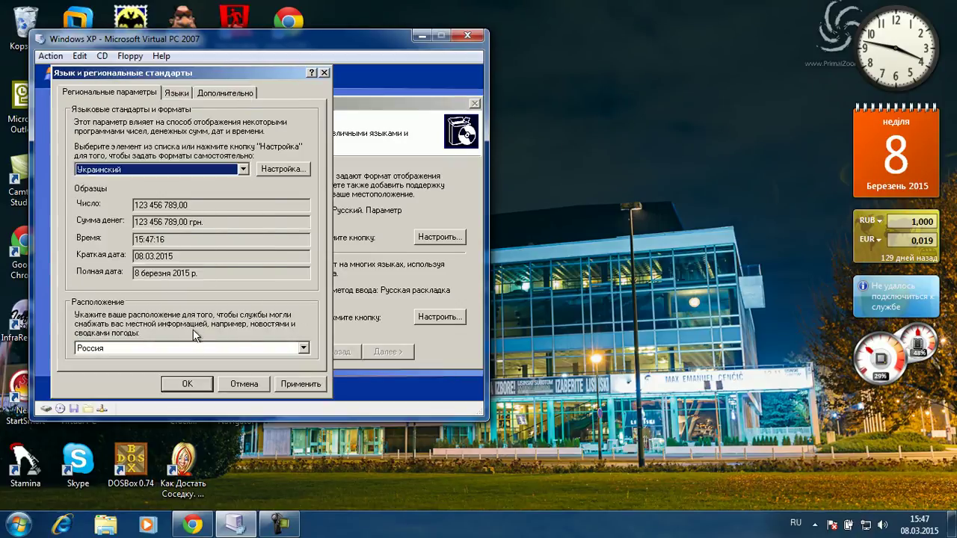
pyautogui.click(193, 348)
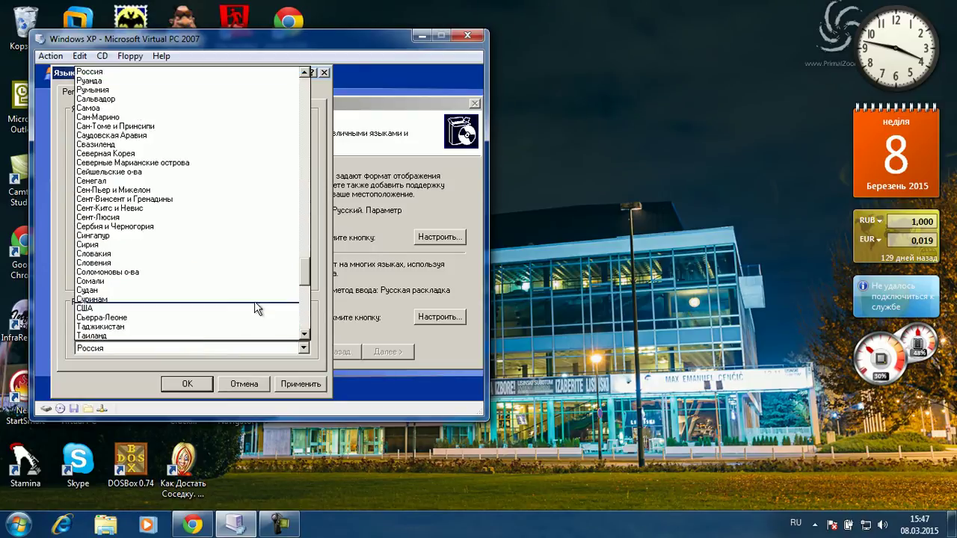
pyautogui.scroll(-10, 303, 309)
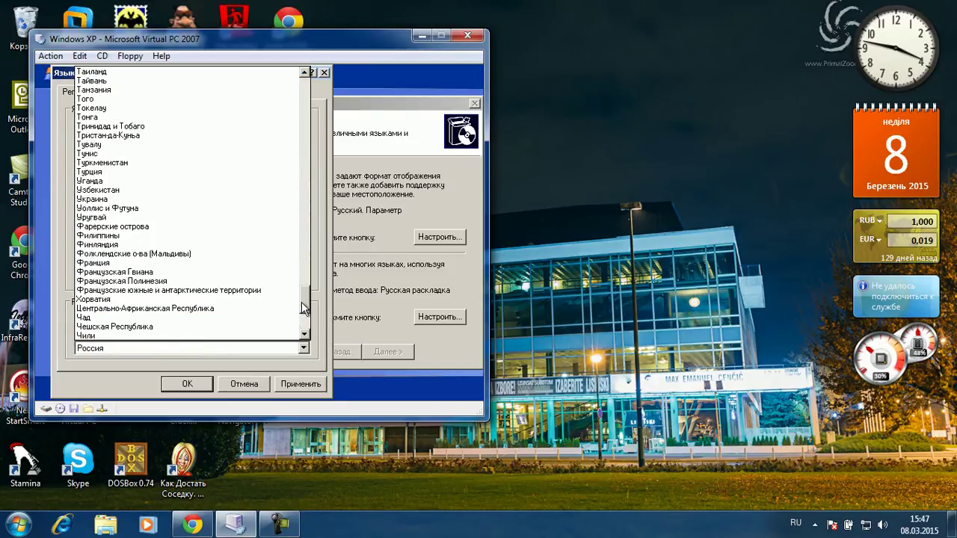
pyautogui.click(251, 201)
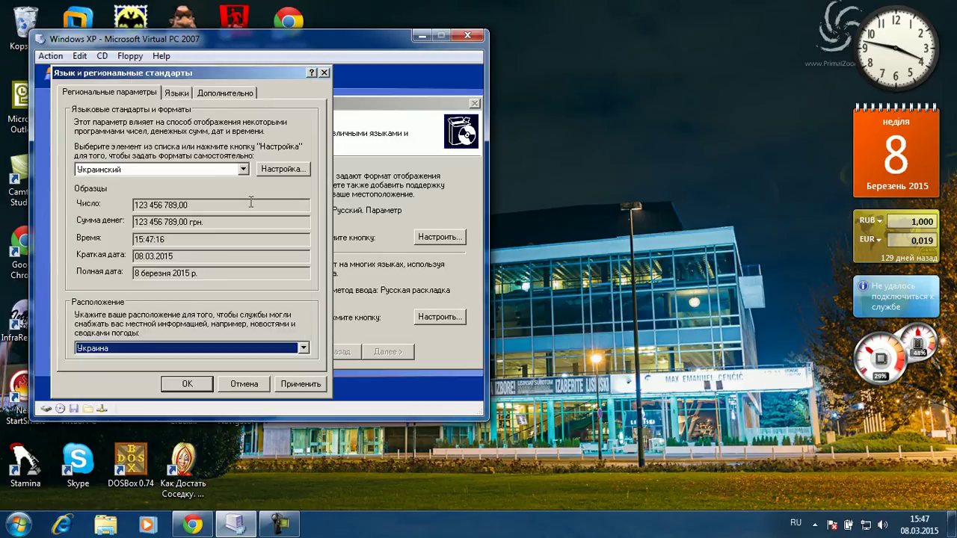
# Set the language for non-Unicode programs to Украинский and apply the regional settings
pyautogui.click(221, 95)
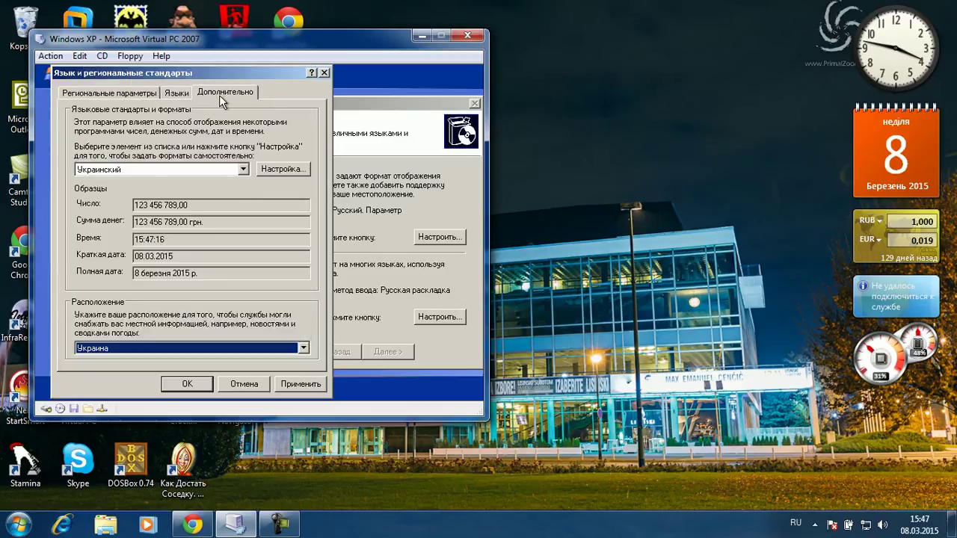
pyautogui.click(182, 190)
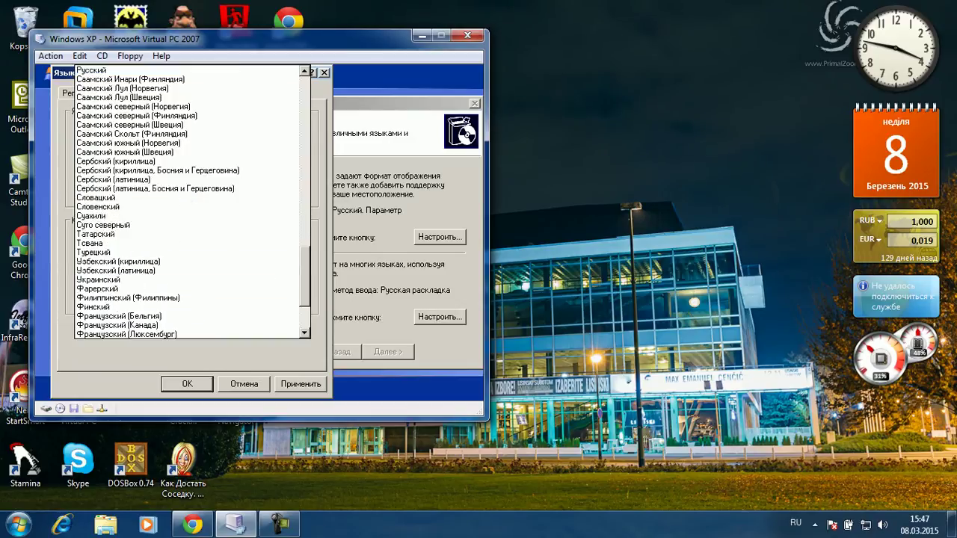
pyautogui.click(253, 279)
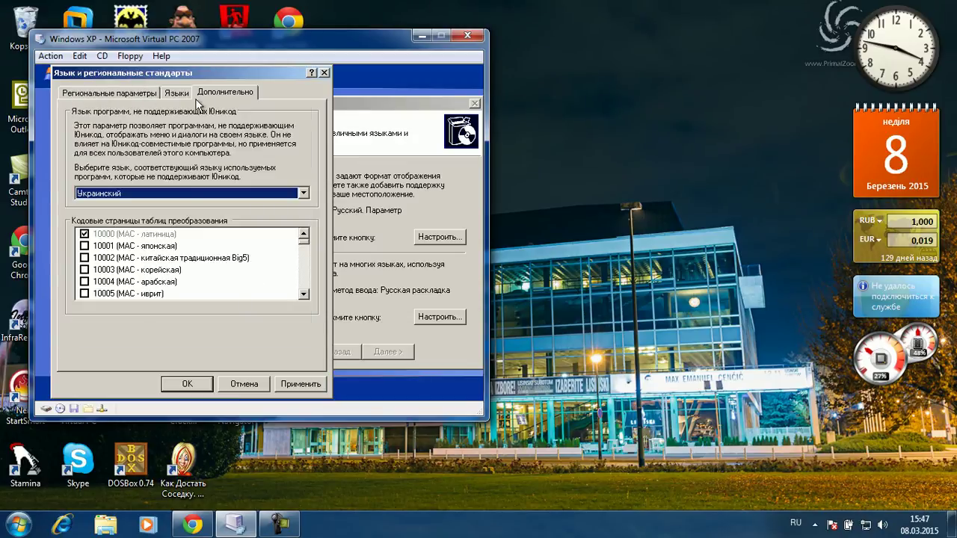
pyautogui.click(131, 92)
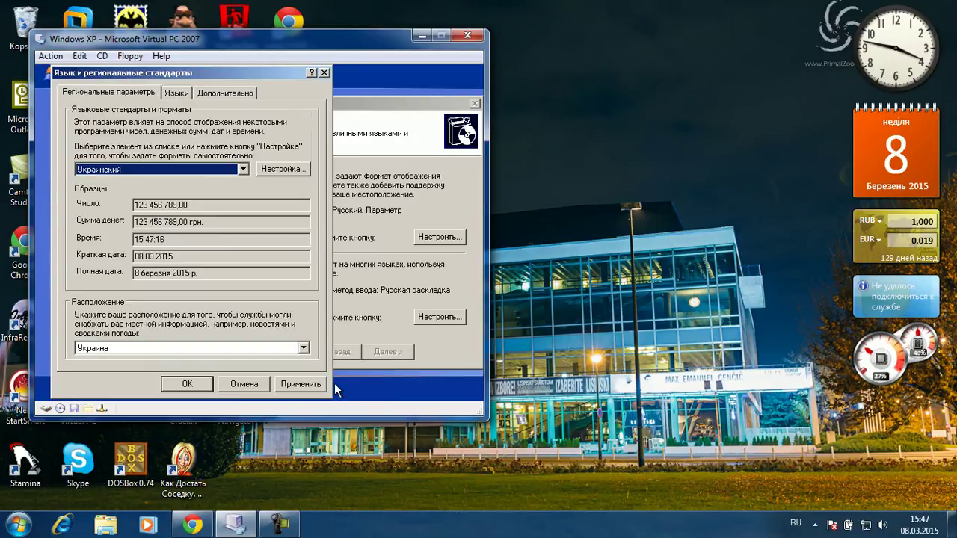
pyautogui.click(313, 385)
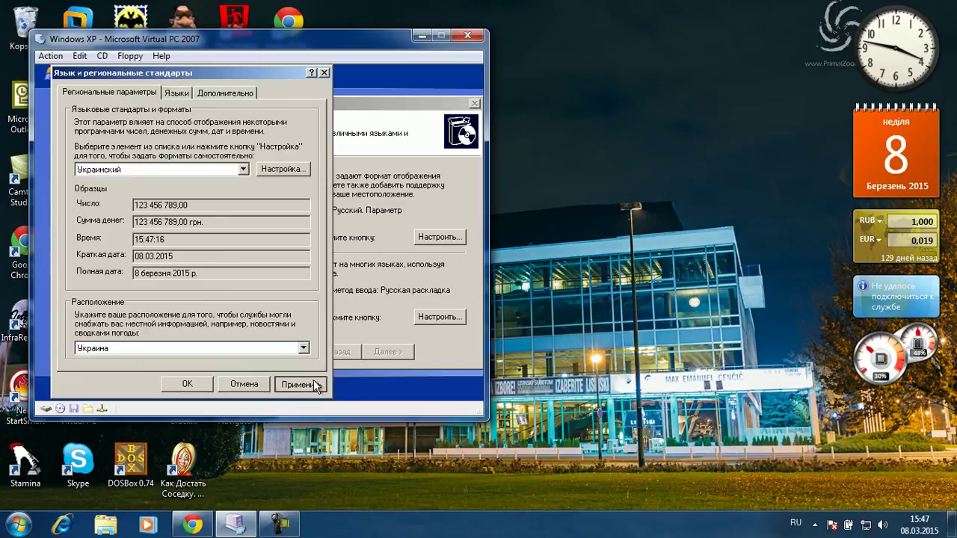
pyautogui.click(201, 382)
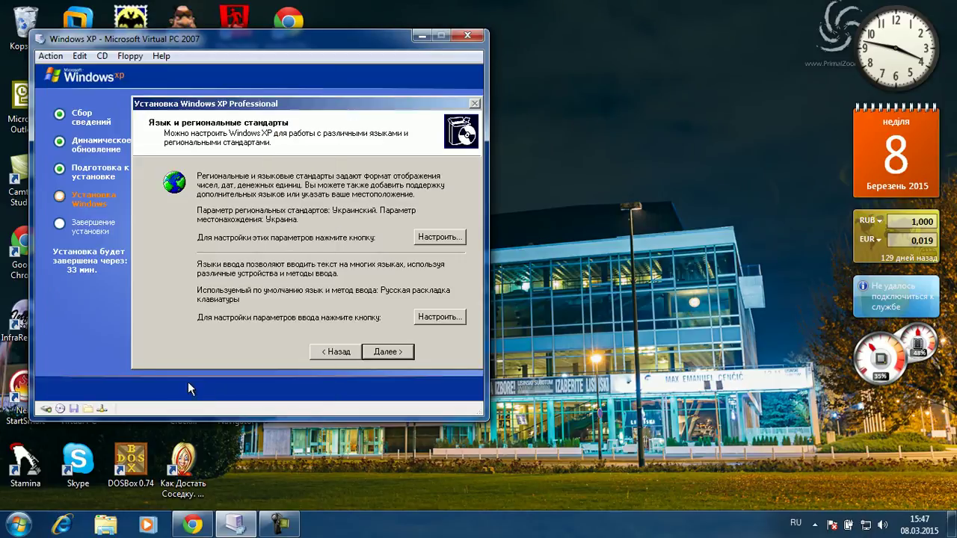
# Keep Русский - Русская as the default input language and continue to the name page
pyautogui.click(460, 317)
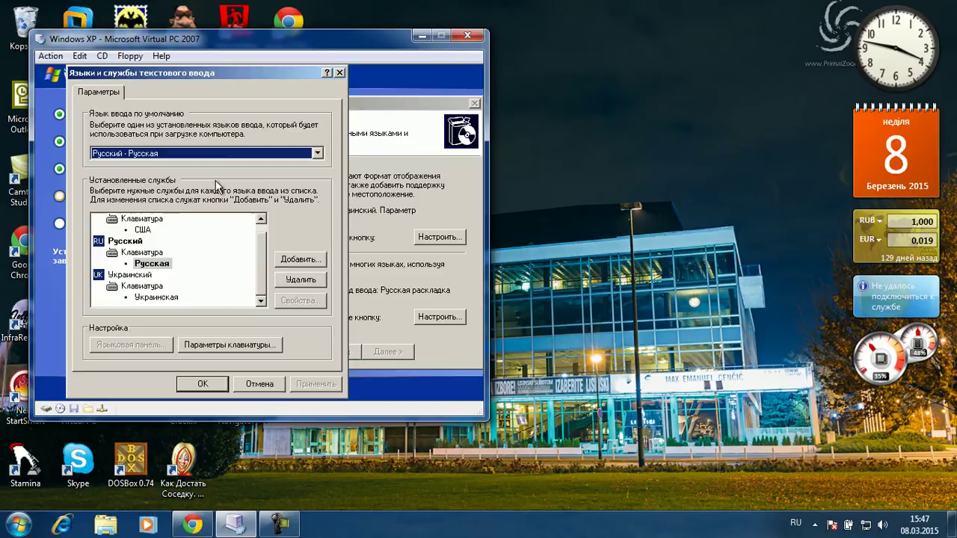
pyautogui.click(196, 153)
pyautogui.click(191, 177)
pyautogui.click(300, 384)
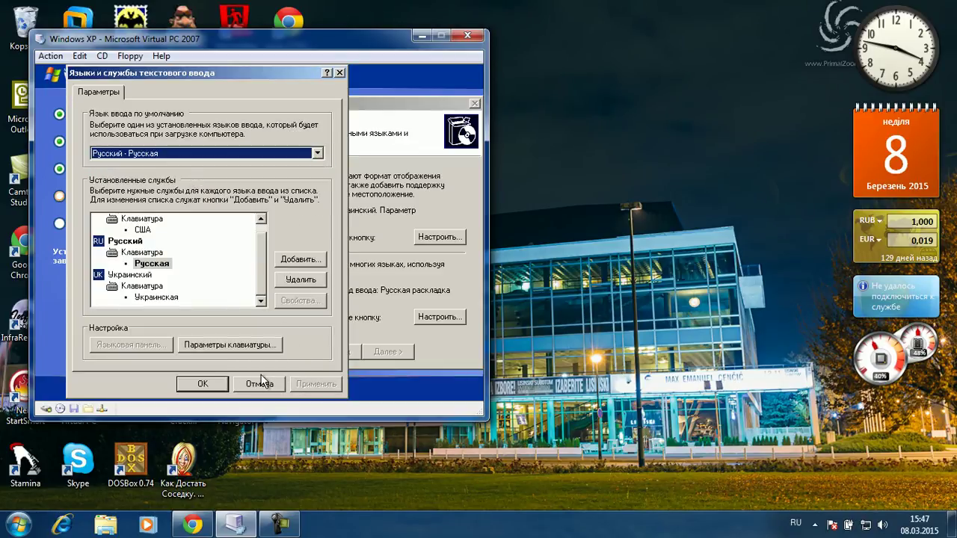
pyautogui.click(220, 383)
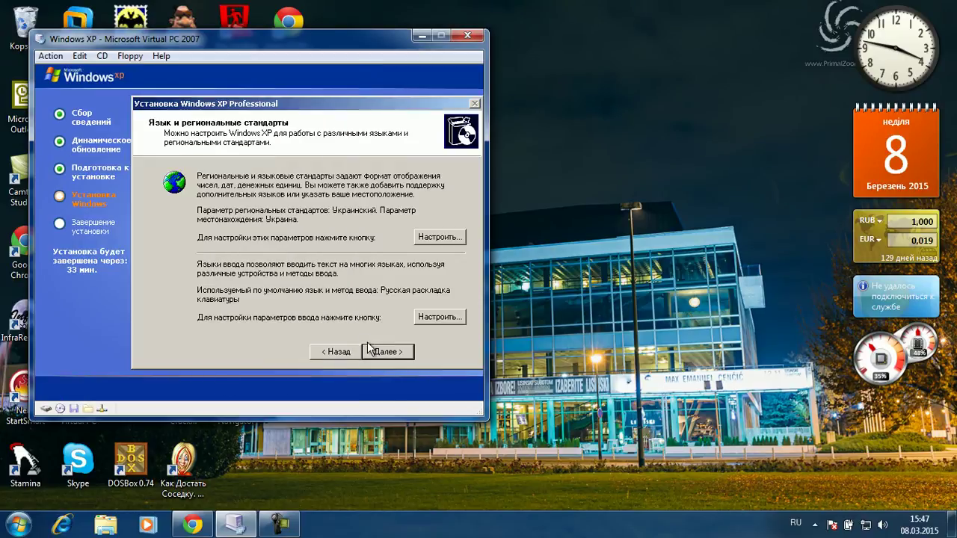
pyautogui.click(371, 351)
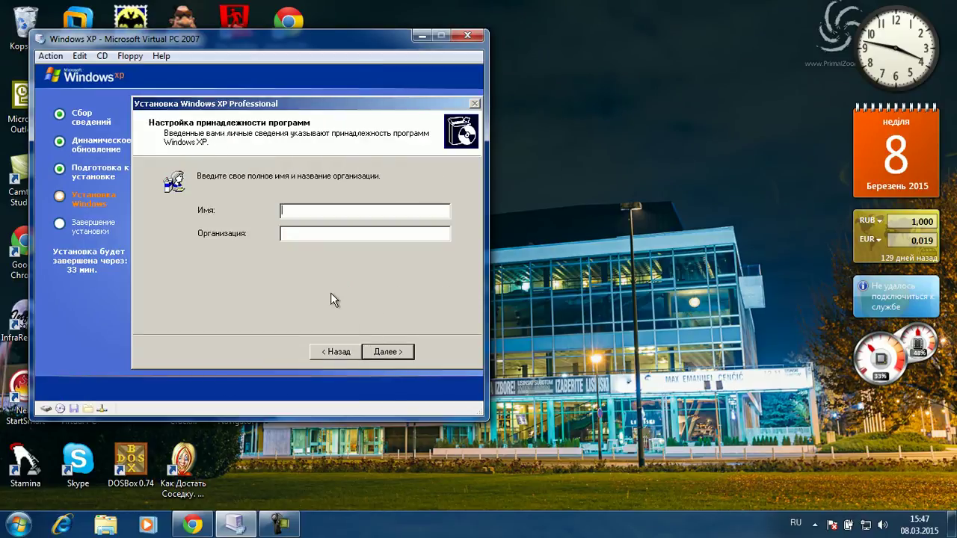
# Enter the owner's full name and organization NONE in English layout, then continue
pyautogui.write('Василий Петров')
pyautogui.click(300, 232)
pyautogui.hotkey('alt', 'shift')
pyautogui.write('NO')
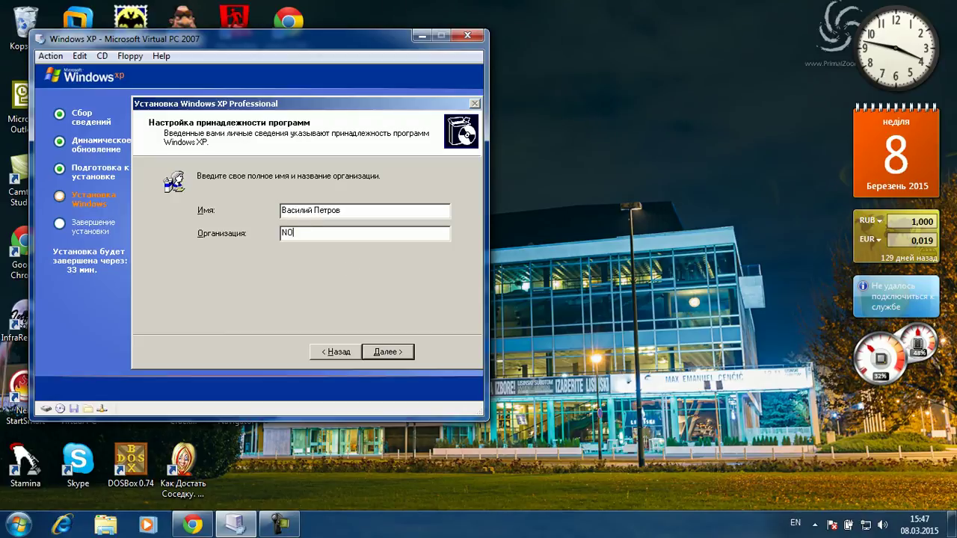
pyautogui.write('NE')
pyautogui.hotkey('alt', 'shift')
pyautogui.click(387, 351)
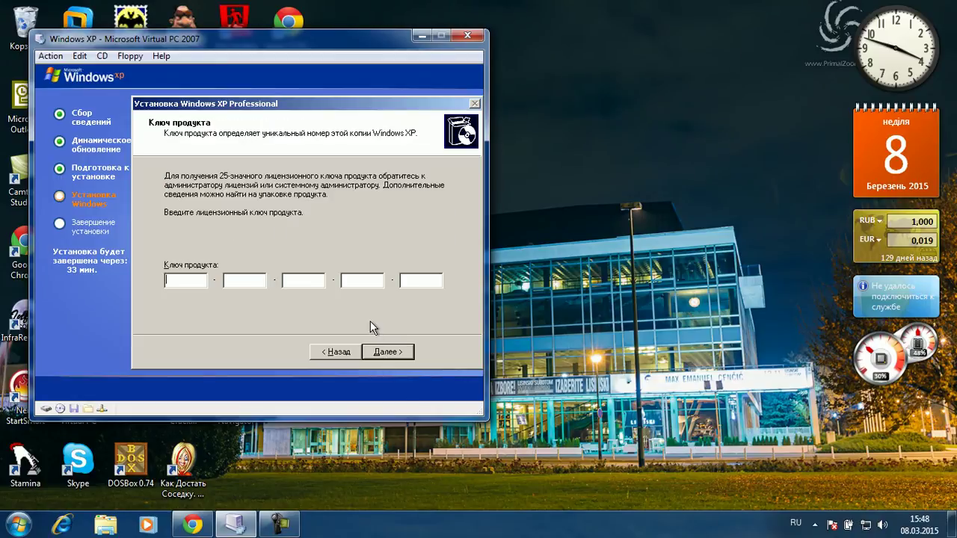
# Get past the product key page and accept the suggested computer name
pyautogui.hotkey('alt', 'Tab')
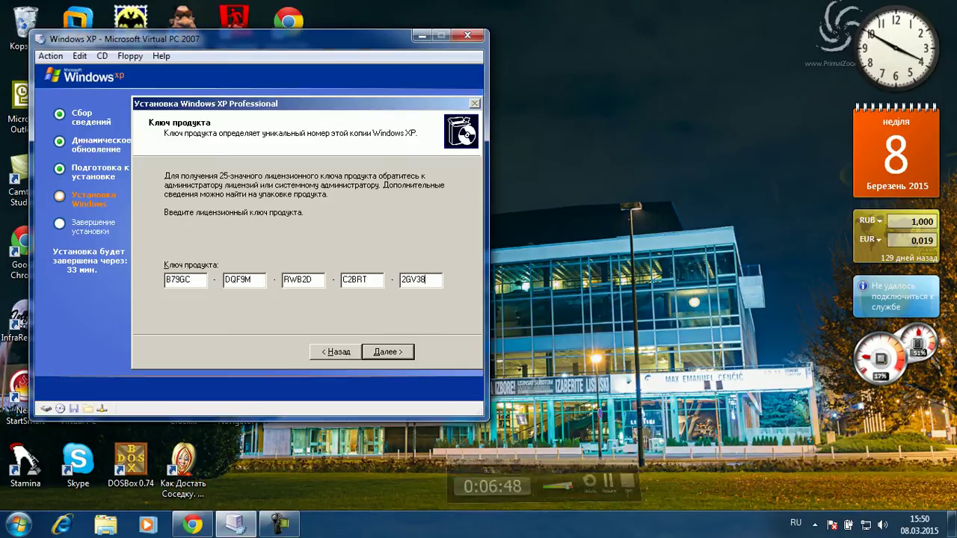
pyautogui.click(379, 352)
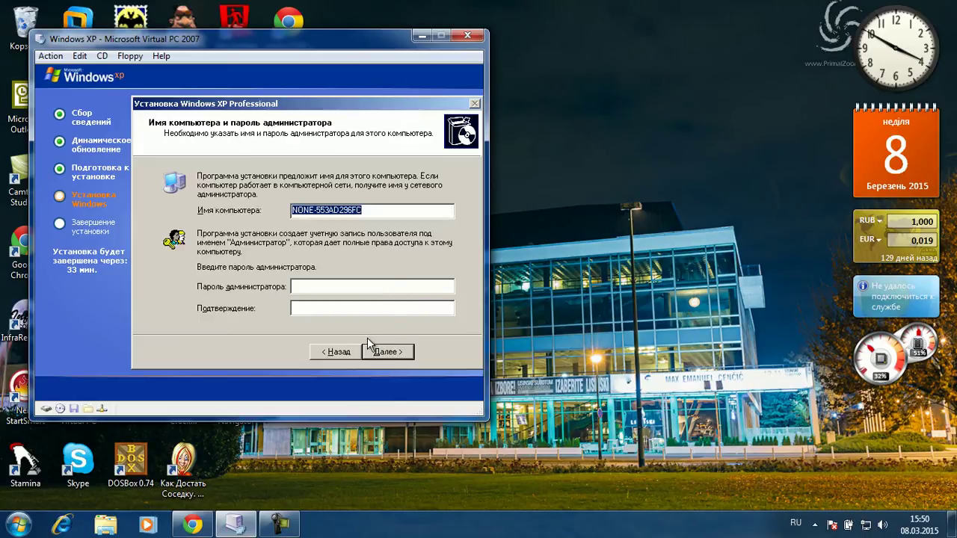
pyautogui.click(371, 348)
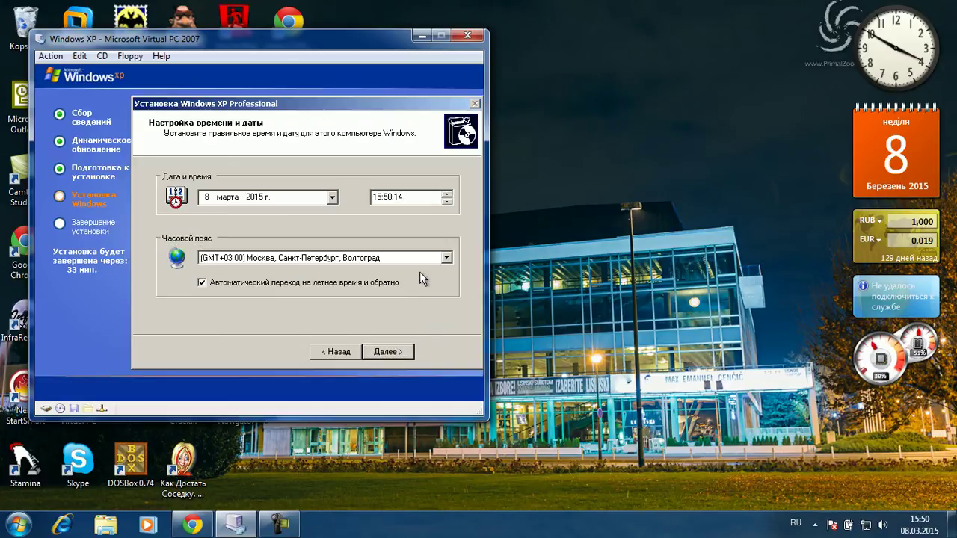
# Choose the (GMT+02:00) Афины, Бейрут, Киев, Минск, Стамбул time zone and confirm
pyautogui.click(418, 262)
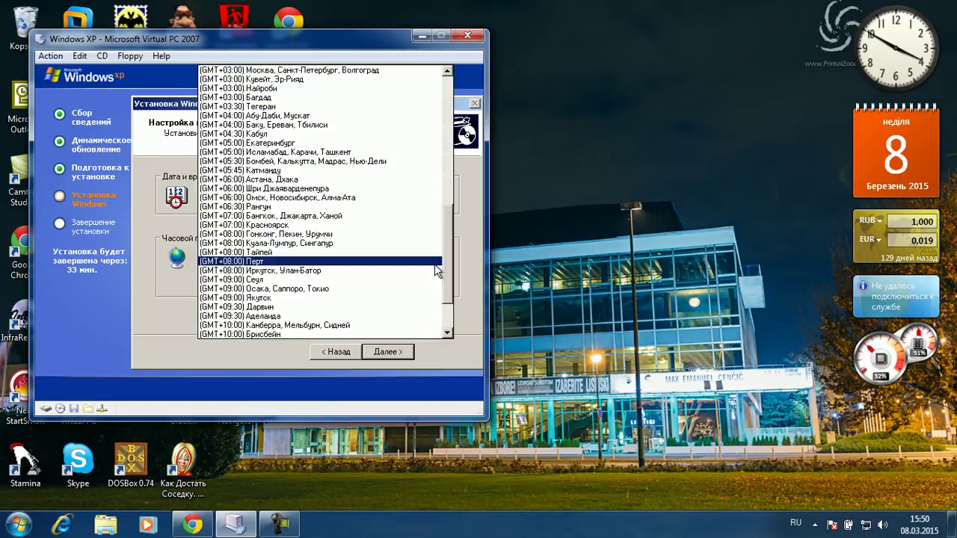
pyautogui.click(463, 238)
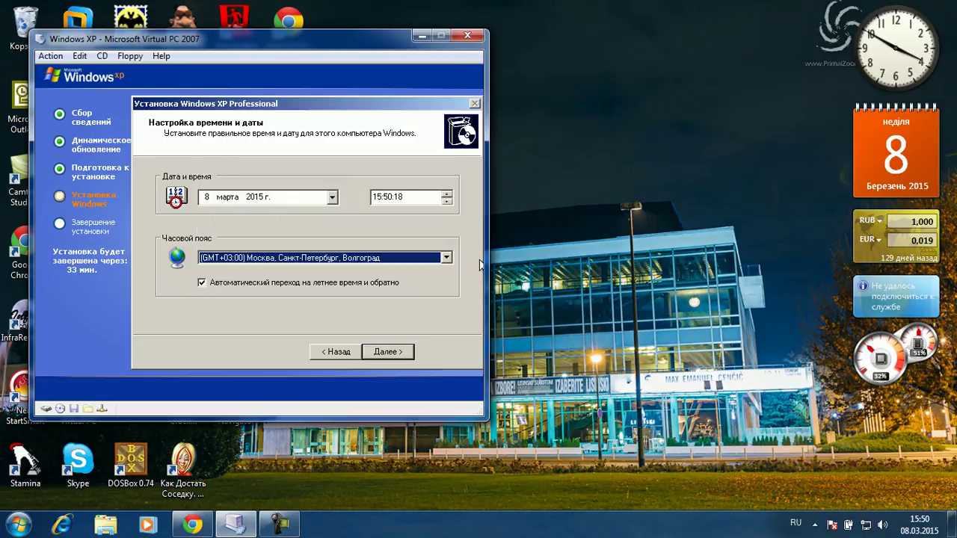
pyautogui.click(433, 261)
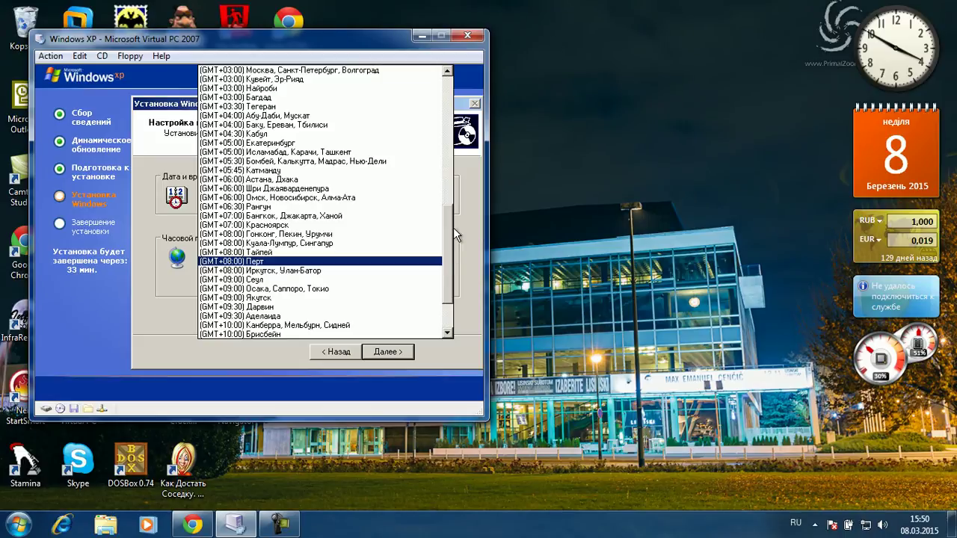
pyautogui.moveTo(451, 228); pyautogui.dragTo(430, 191)
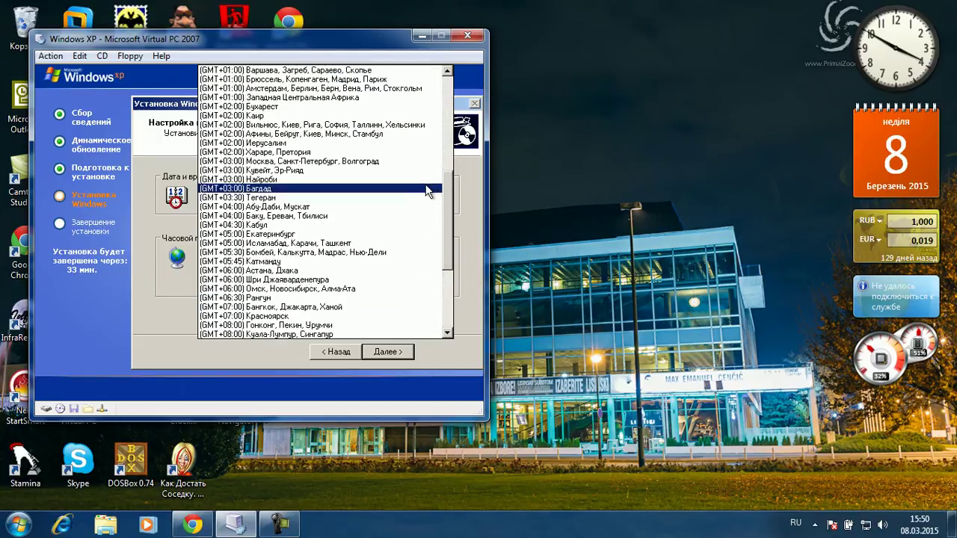
pyautogui.click(392, 134)
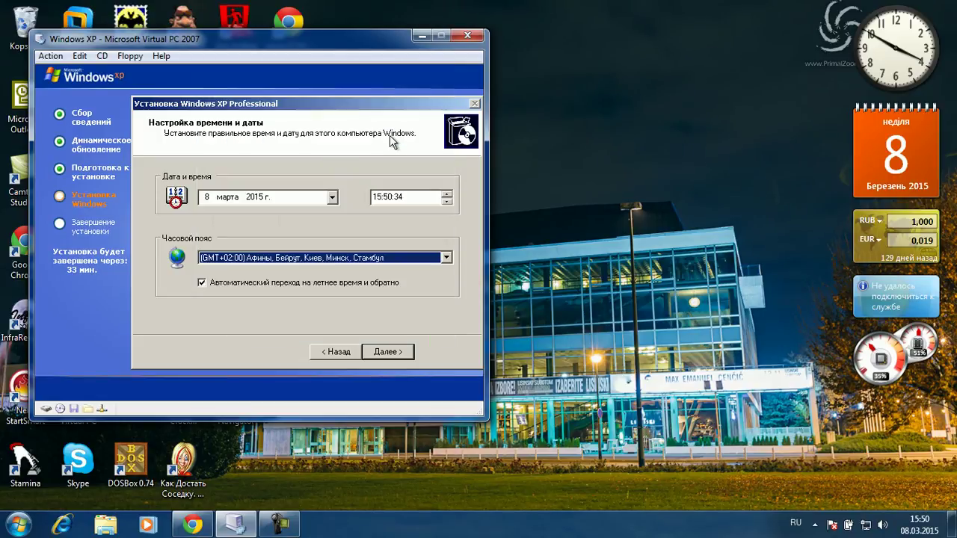
pyautogui.click(375, 352)
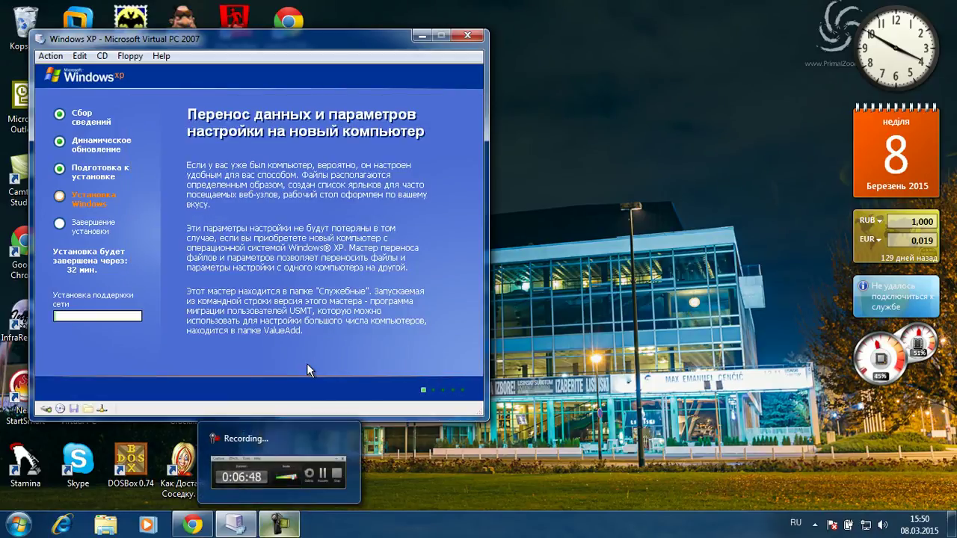
# Wait through the setup info slides until the Сетевые параметры page appears
pyautogui.click(279, 526)
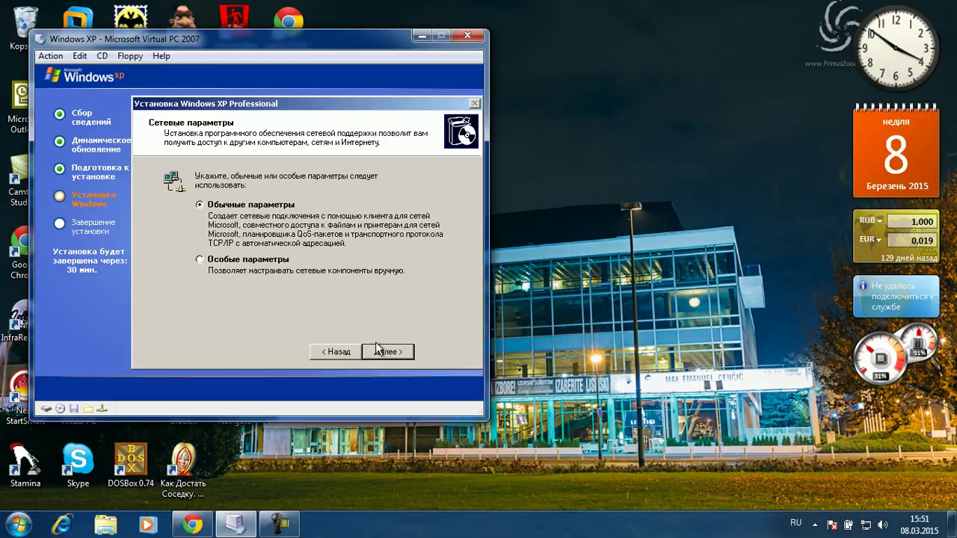
# Accept the typical network settings and keep the workgroup name WORKGROUP
pyautogui.click(377, 351)
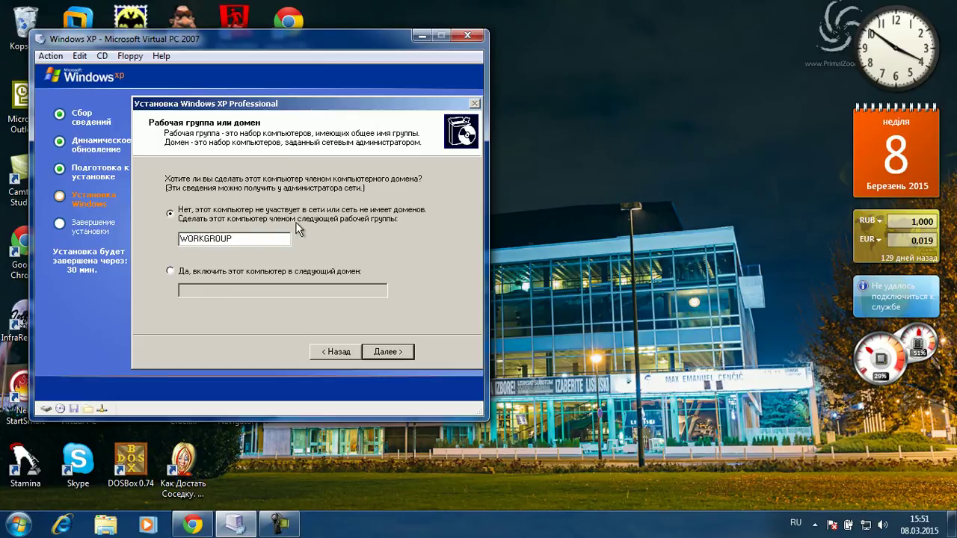
pyautogui.click(379, 352)
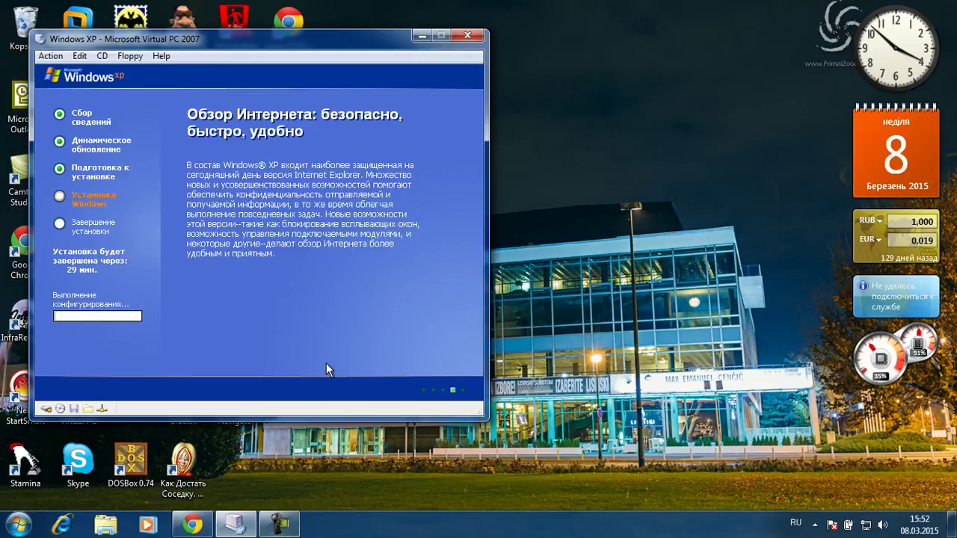
# Wait while setup configures Windows and reaches the Завершение установки stage
pyautogui.press('F9')
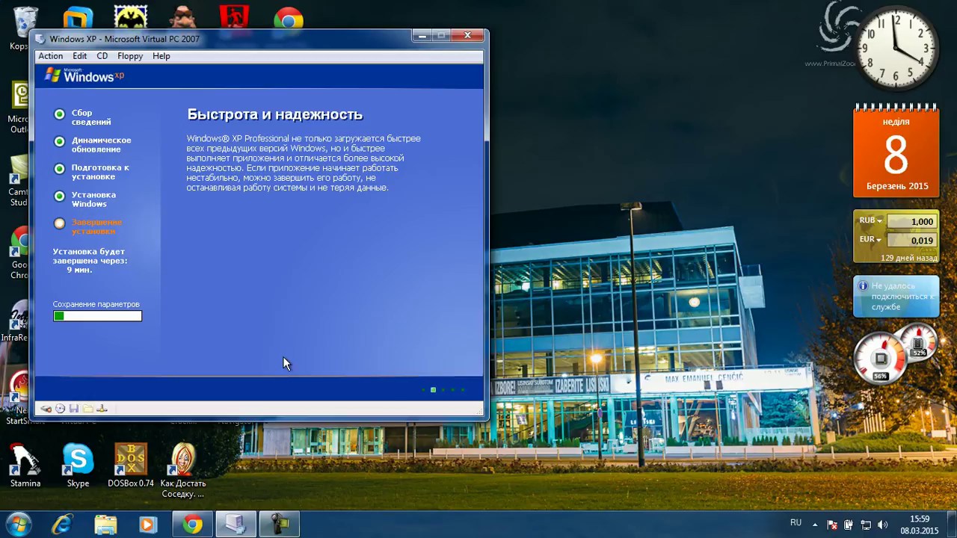
# Wait for the guest to reboot until the Параметры экрана message appears
pyautogui.press('F9')
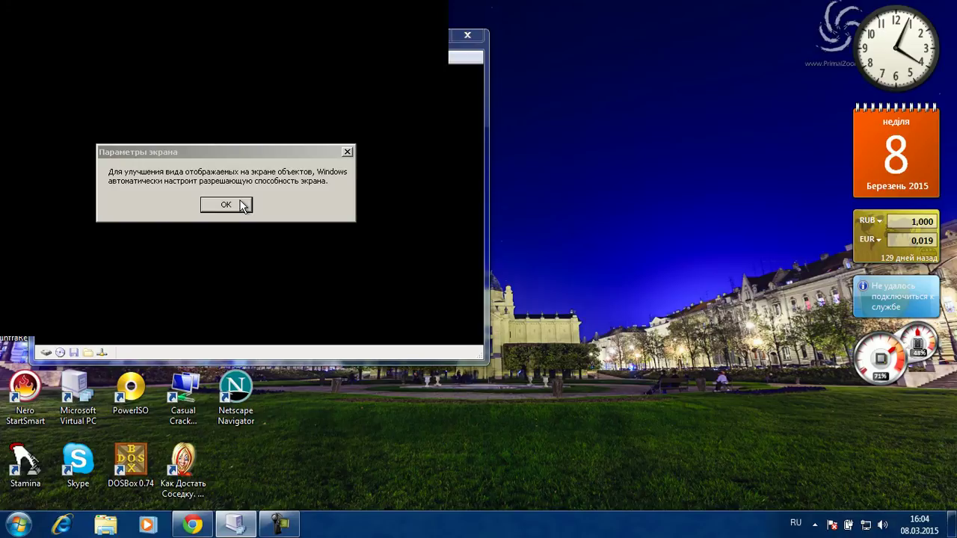
# Accept the automatic screen resolution change and confirm the new monitor settings
pyautogui.click(240, 201)
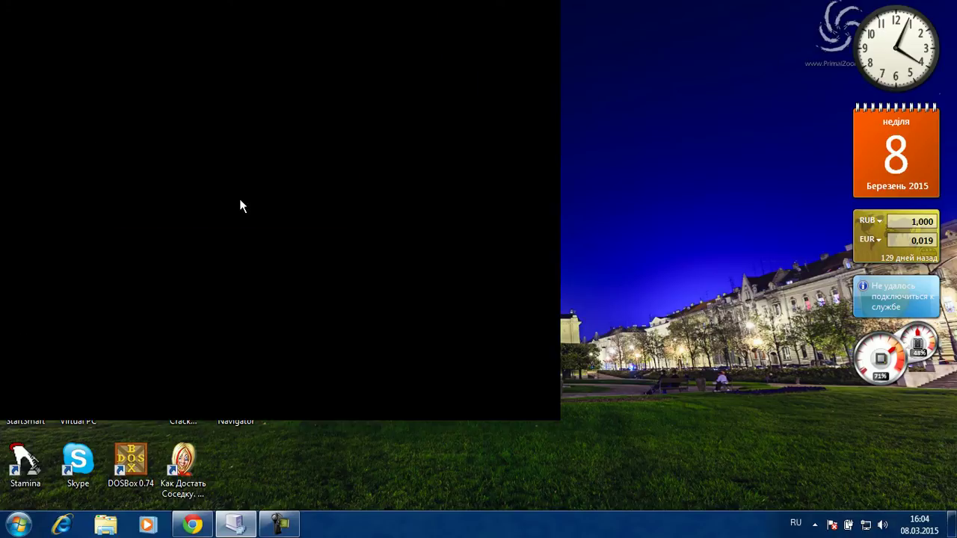
pyautogui.click(187, 103)
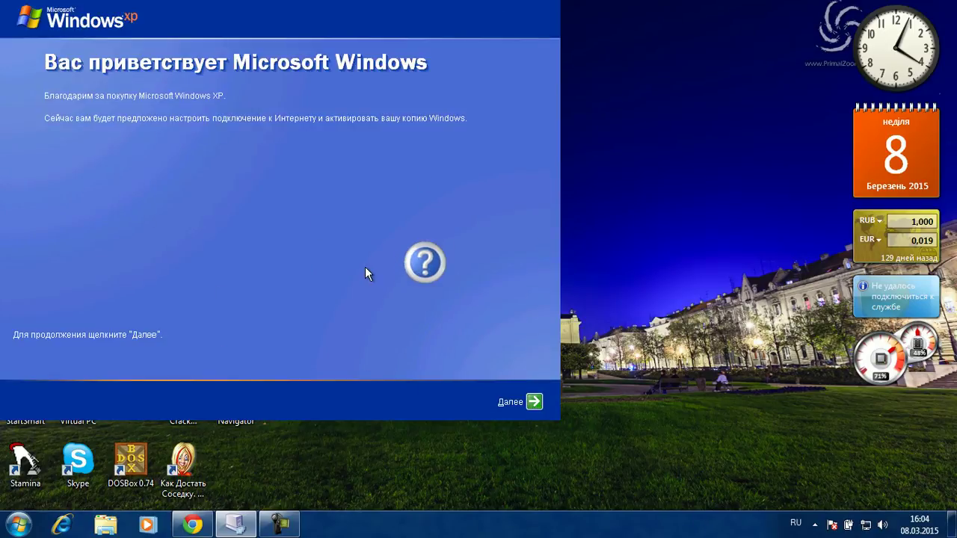
# Start the XP first-run wizard and choose 'Отложить это действие' for automatic updates
pyautogui.click(531, 401)
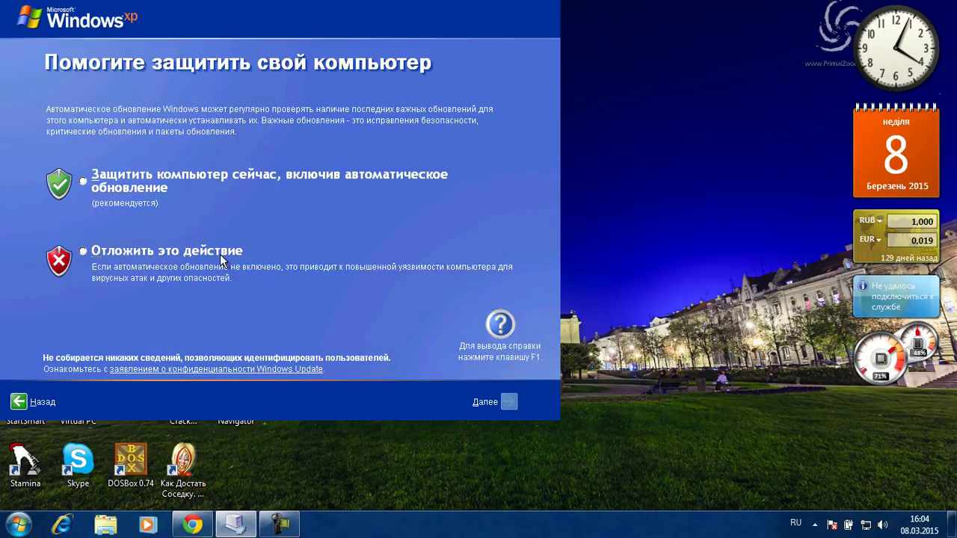
pyautogui.click(222, 260)
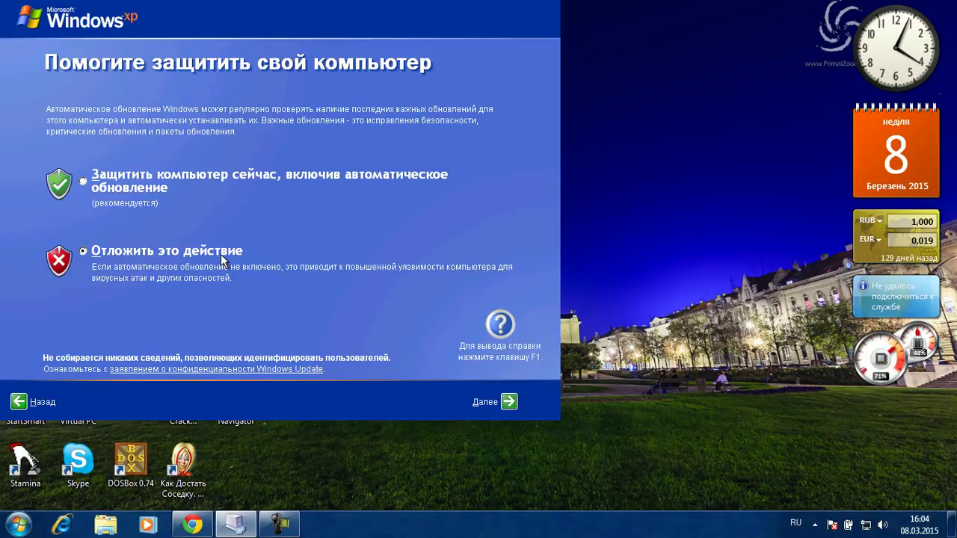
pyautogui.click(510, 403)
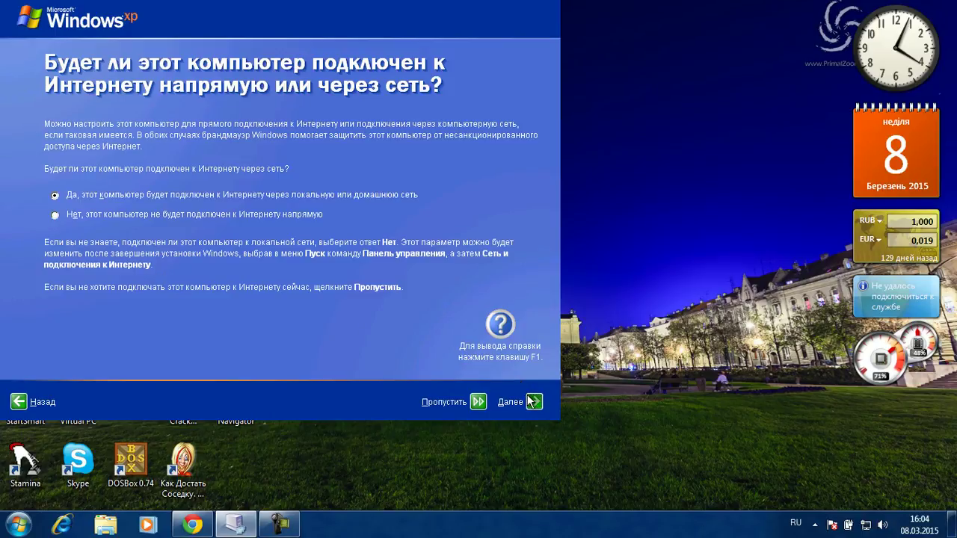
# Keep the network answer and decline Microsoft registration with 'Нет, как-нибудь в другой раз'
pyautogui.click(529, 399)
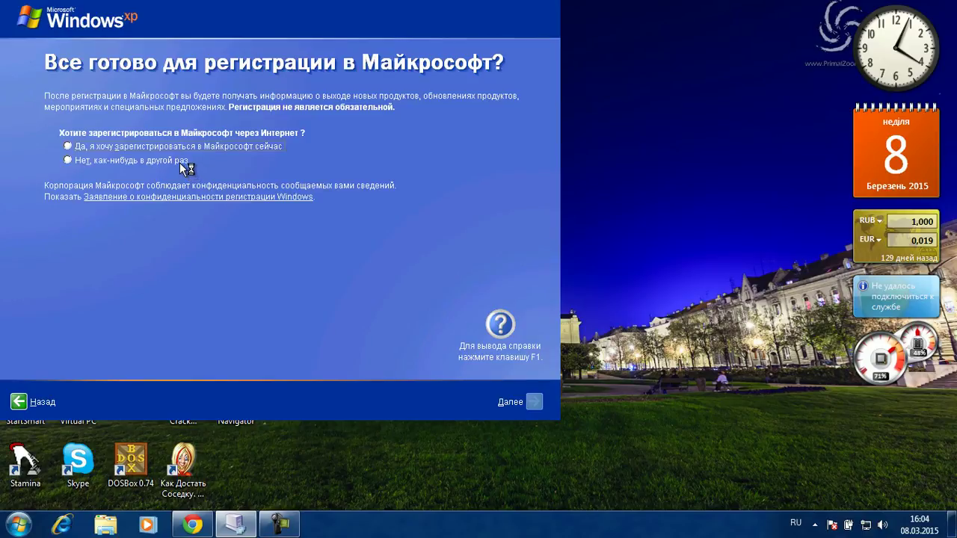
pyautogui.click(112, 166)
pyautogui.click(534, 403)
# Enter the main user's full name in the first account name field
pyautogui.write('Фа')
pyautogui.press('BackSpace')
pyautogui.press('BackSpace')
pyautogui.write('Ма')
pyautogui.press('BackSpace')
pyautogui.press('BackSpace')
pyautogui.write('Va')
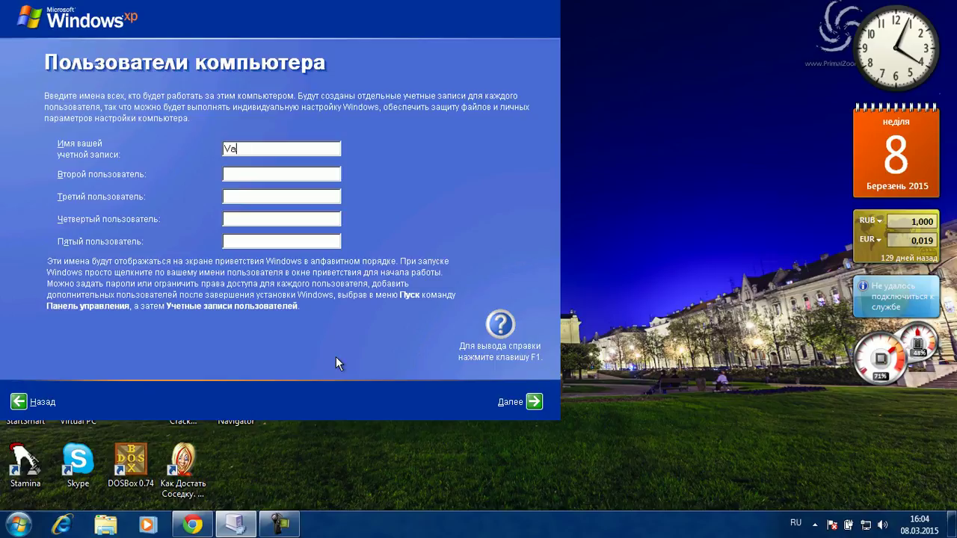
pyautogui.write('silii Petrov')
# Confirm the user accounts page and finish with Готово on the Спасибо! page
pyautogui.click(534, 402)
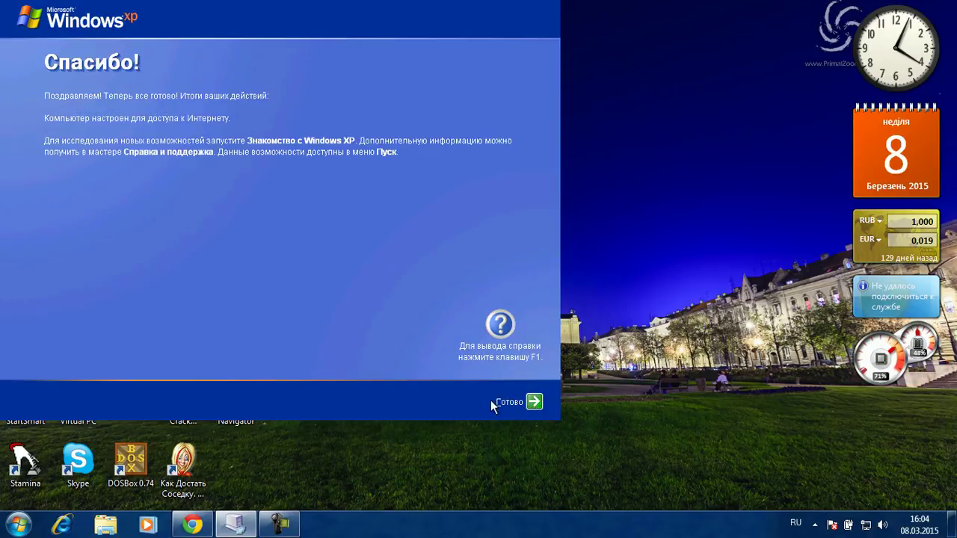
pyautogui.click(535, 401)
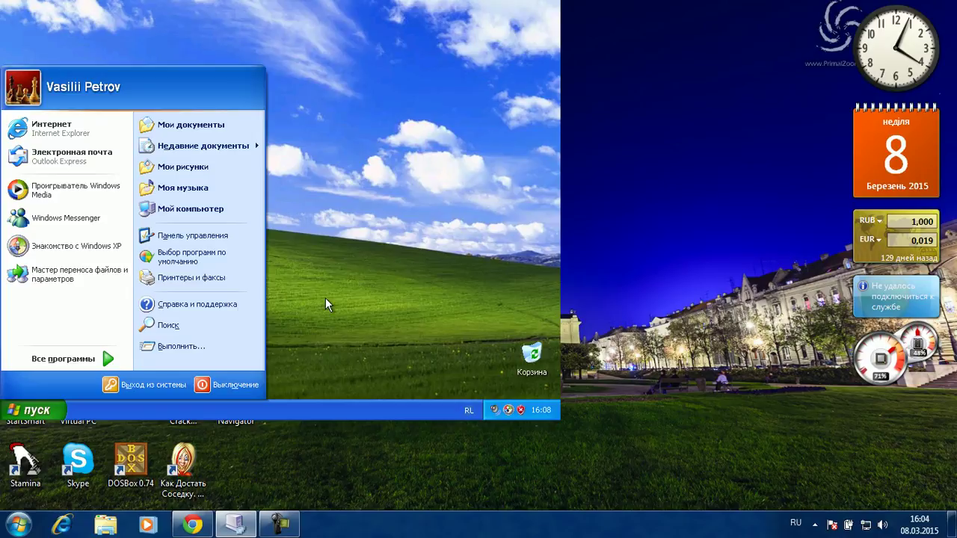
# Dismiss the XP Start menu by clicking an empty spot on the desktop
pyautogui.click(325, 298)
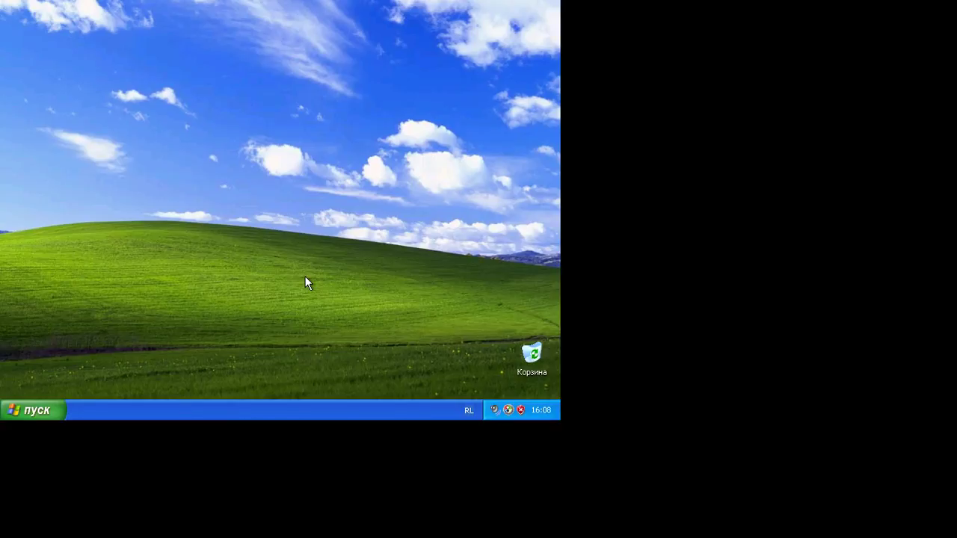
# Exit full screen with Right Alt+Enter and minimize Chrome to reveal the Virtual PC window
pyautogui.hotkey('alt', 'Return')
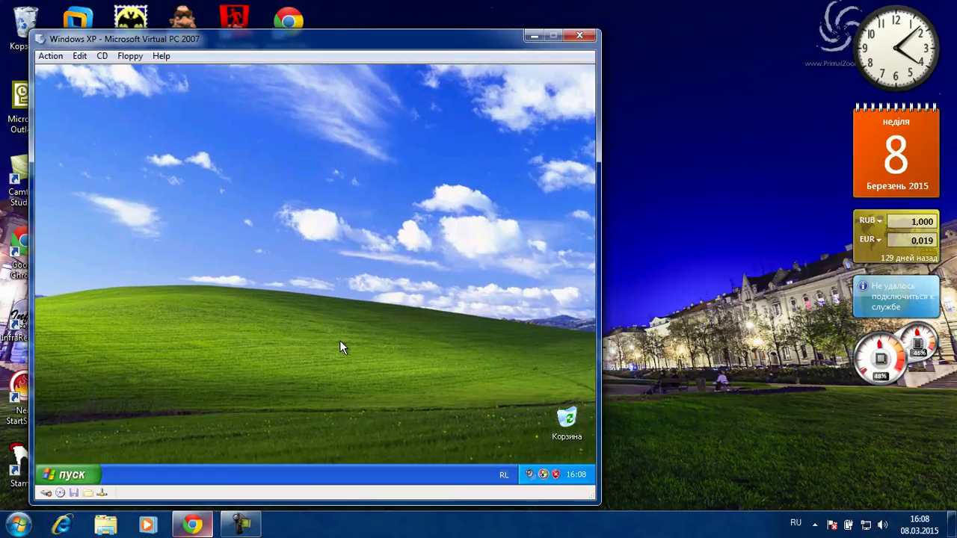
pyautogui.click(193, 525)
pyautogui.click(236, 525)
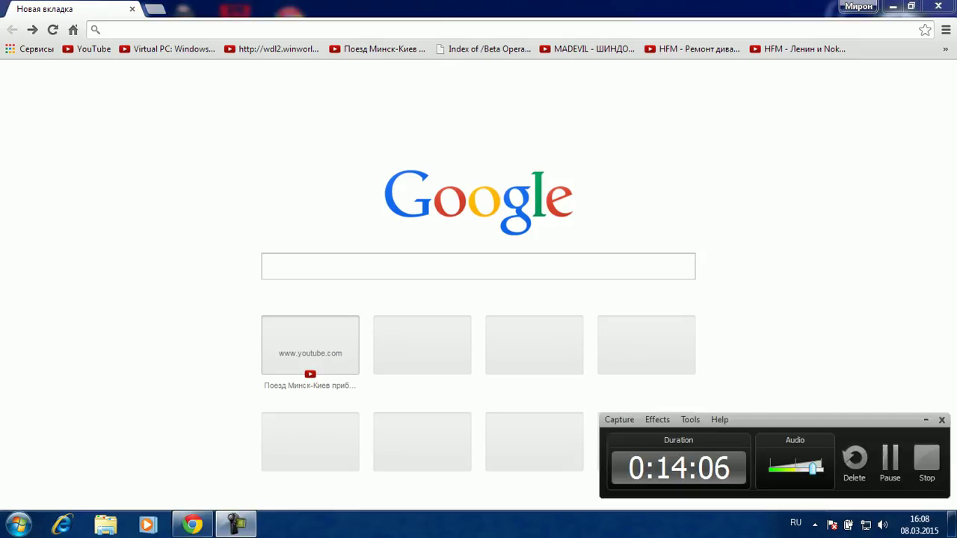
pyautogui.click(893, 6)
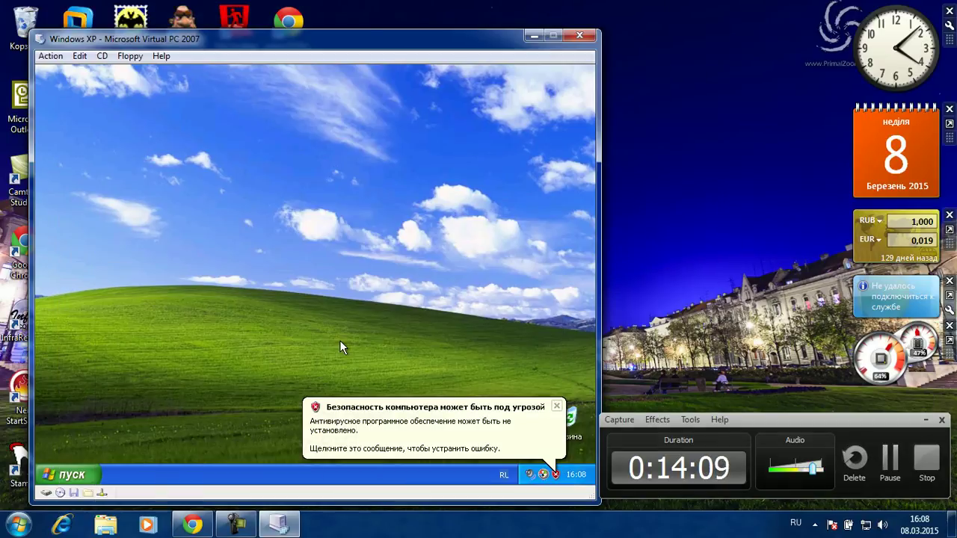